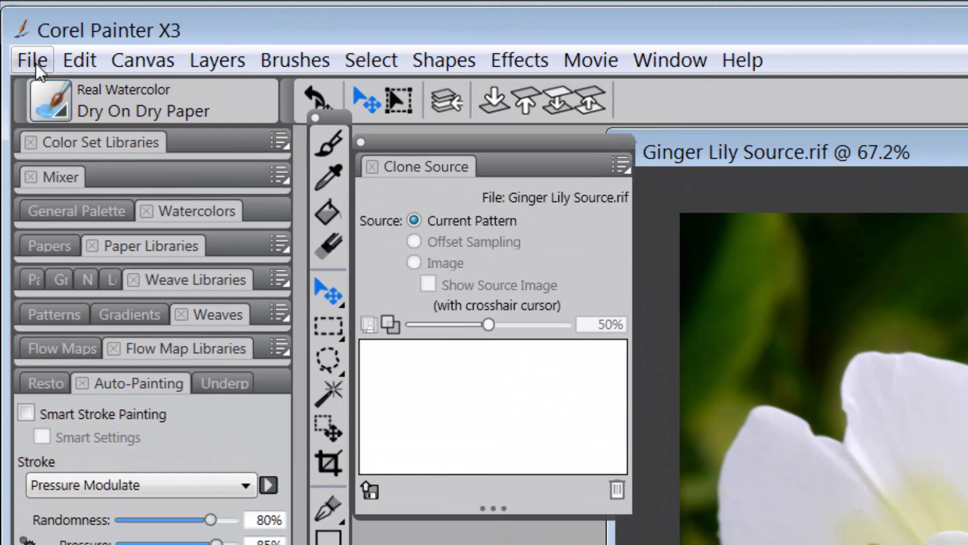
- Create a clone of the Ginger Lily Source.rif image
click(41, 59)
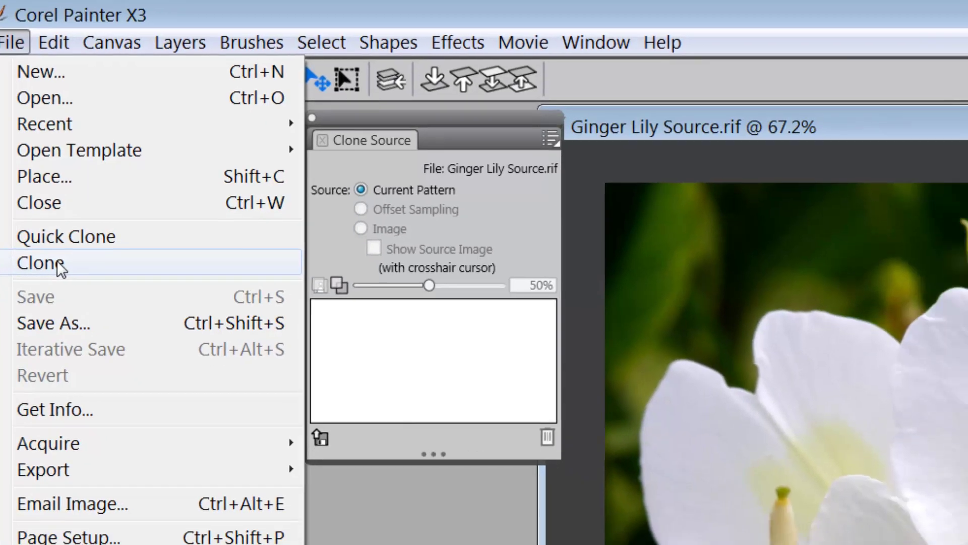
click(58, 265)
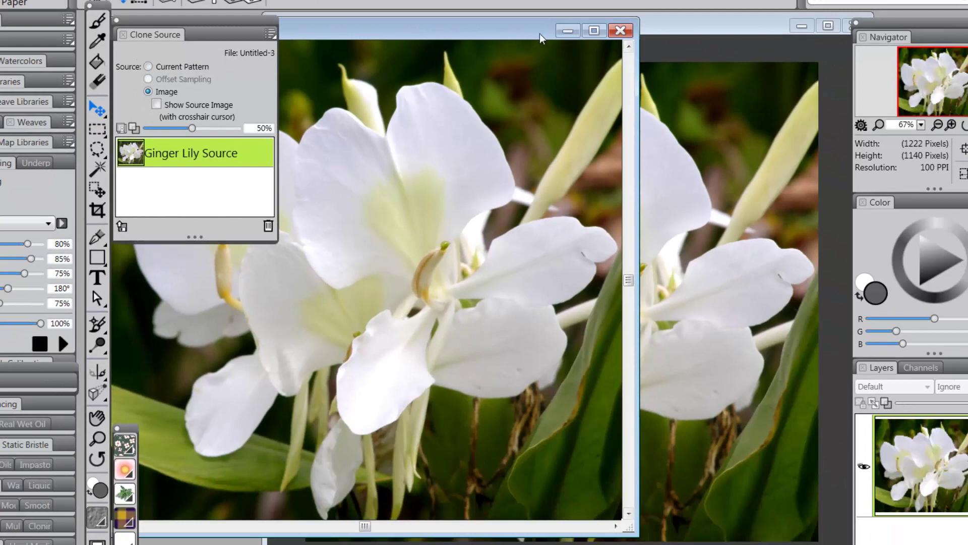
- Close the original source image and arrange the clone's window beside the Clone Source panel, slightly enlarged to fit the whole canvas
drag(540, 38, 630, 34)
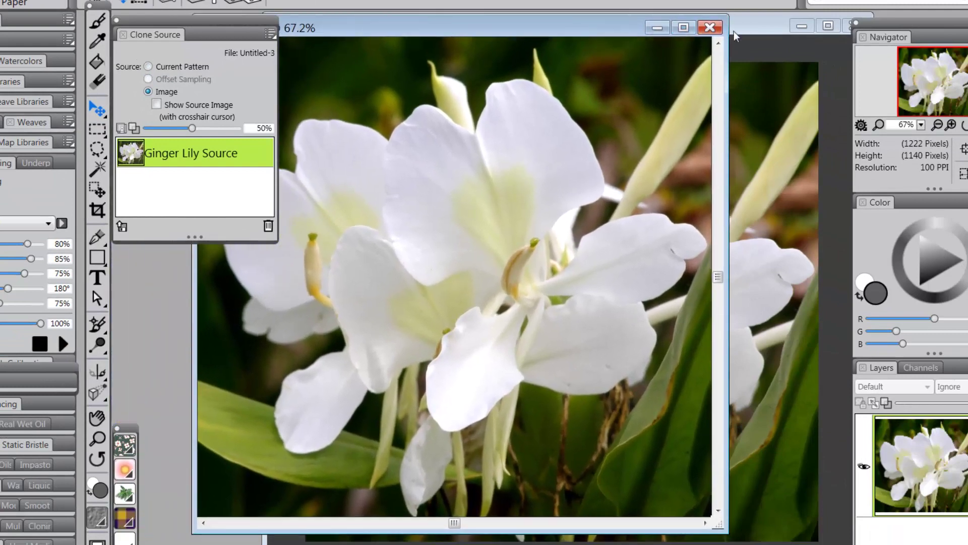
click(779, 26)
click(851, 26)
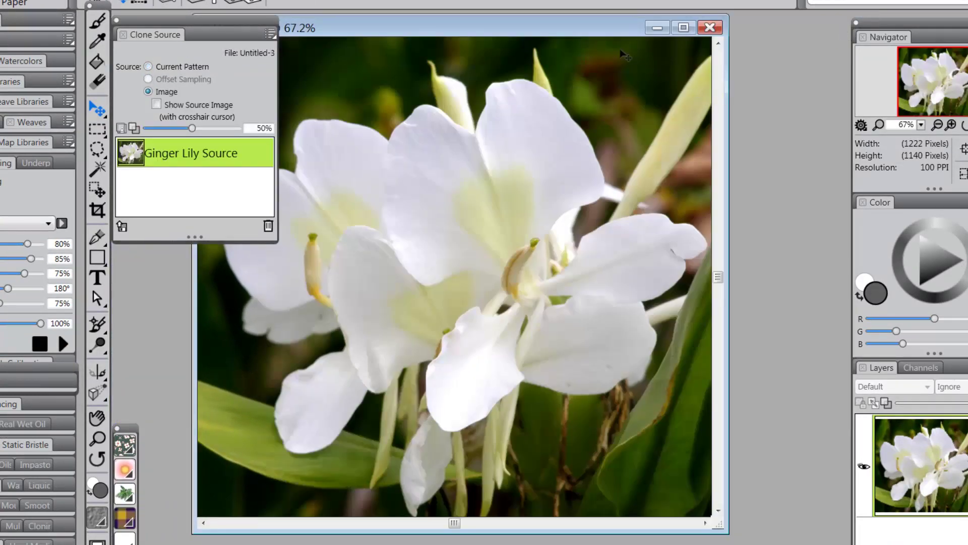
drag(580, 30, 670, 33)
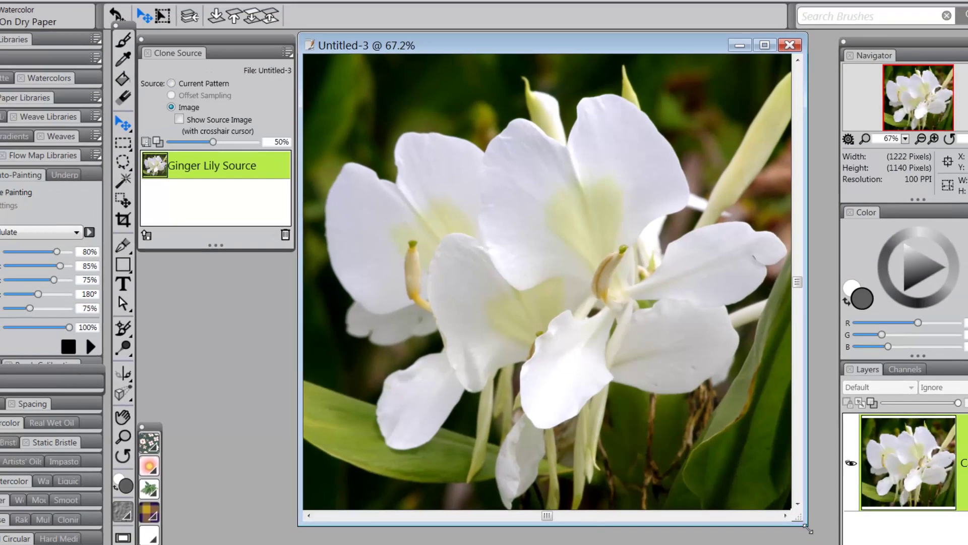
mouse_move(807, 529)
mouse_down()
mouse_move(836, 544)
mouse_move(815, 540)
mouse_up()
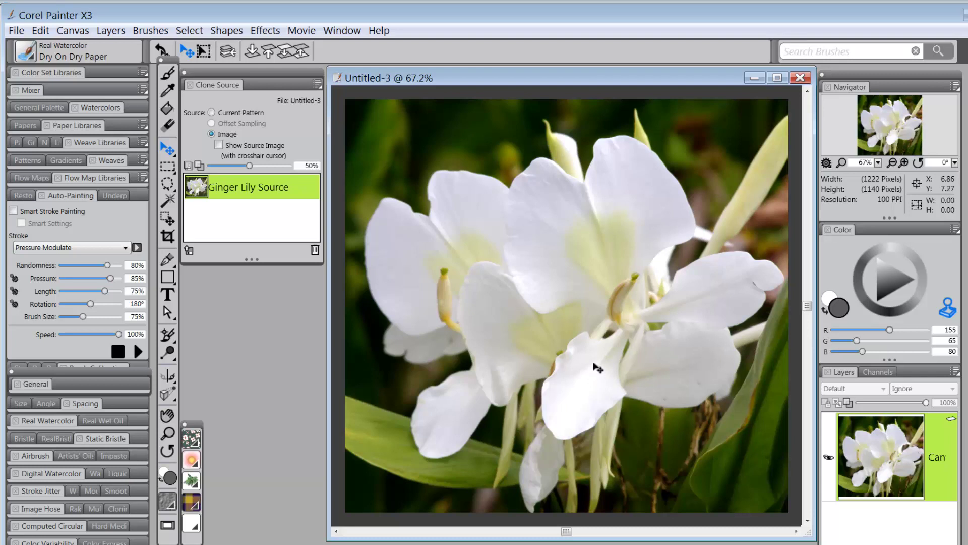
- Select the entire canvas of the clone and lift the image onto a new layer with the Layer Adjuster
key(ctrl+a)
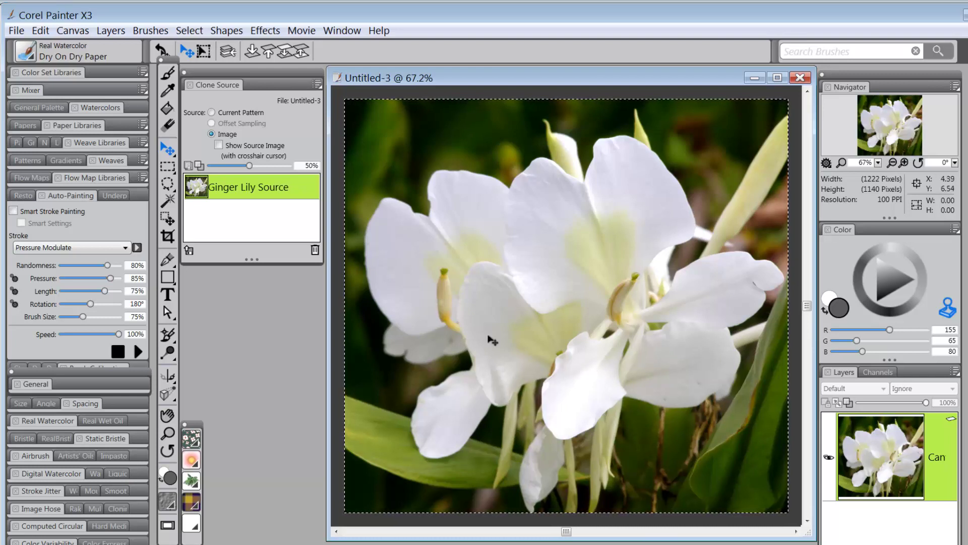
click(169, 150)
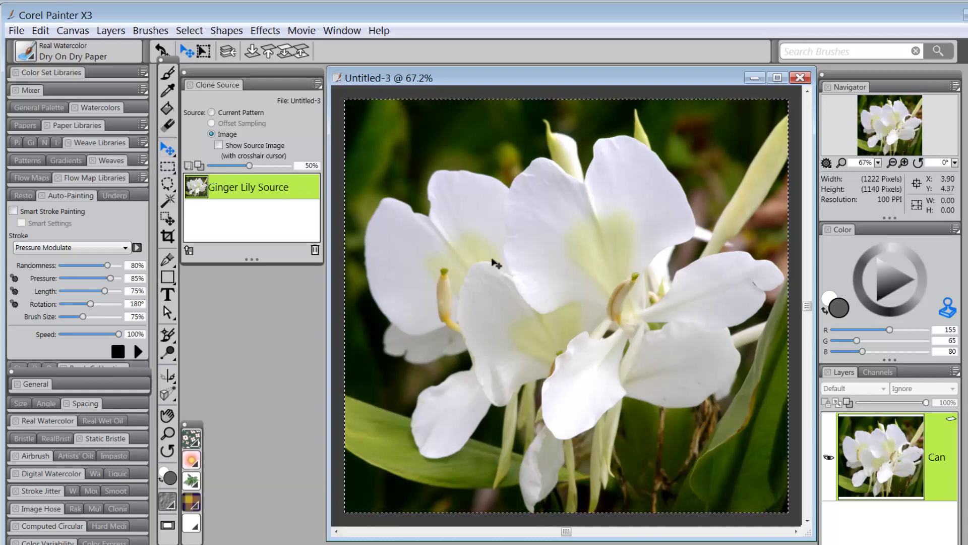
click(577, 298)
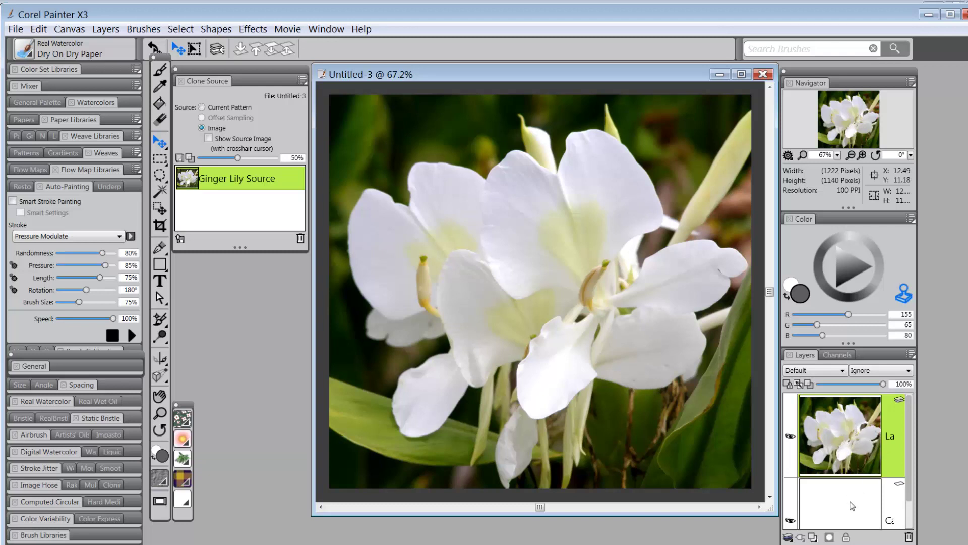
- Hide the new image layer and make the blank Canvas the active layer
click(790, 436)
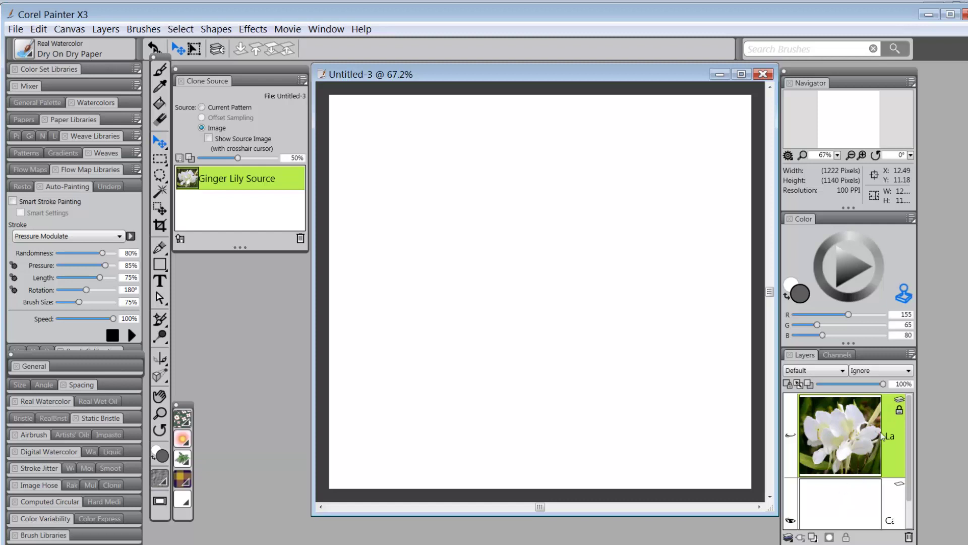
click(865, 498)
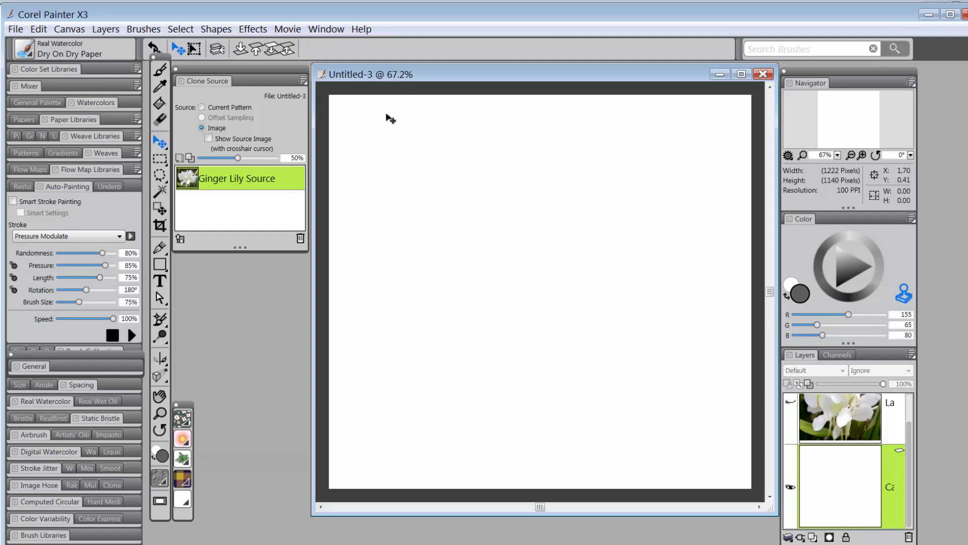
- Save the clone as Advanced Auto Painting.rif in the Ginger Lilly folder, replacing the existing file
click(16, 31)
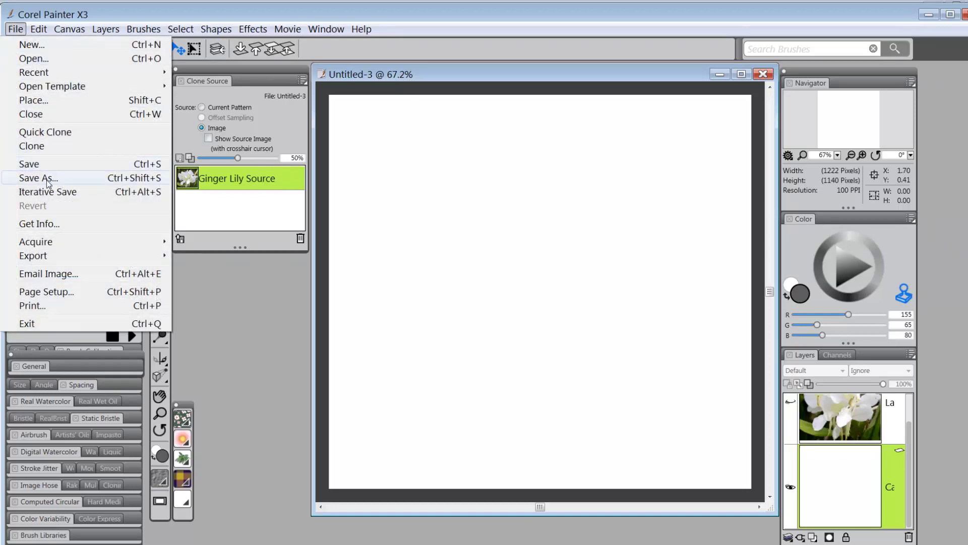
click(49, 179)
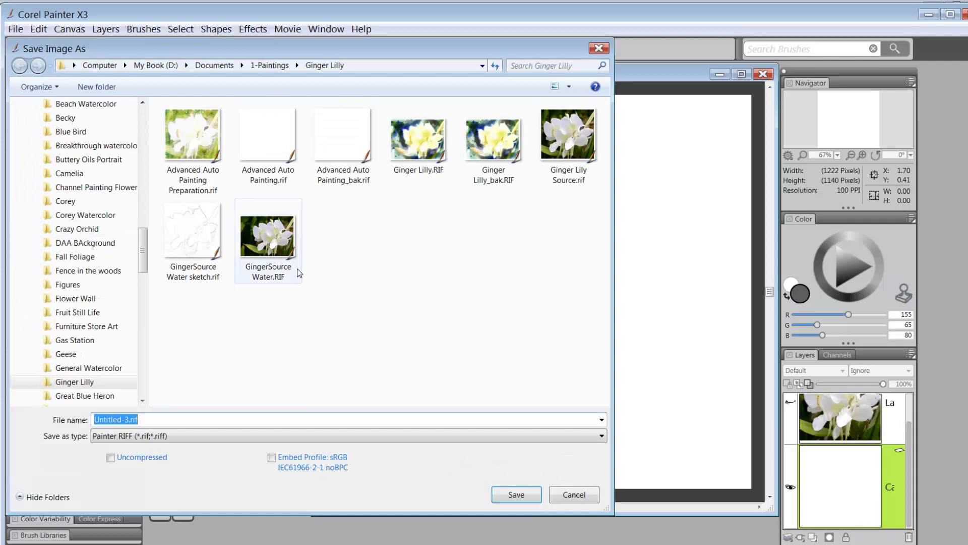
click(279, 145)
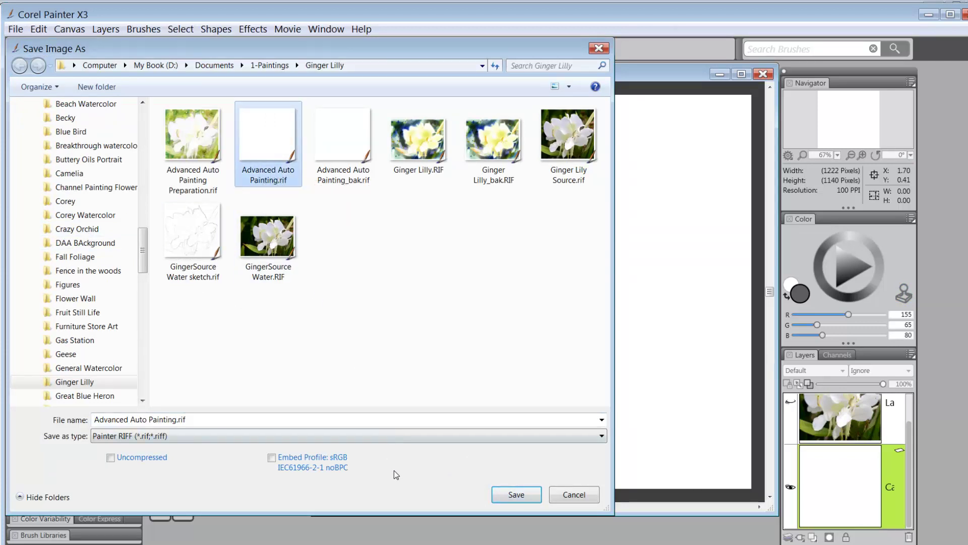
click(515, 494)
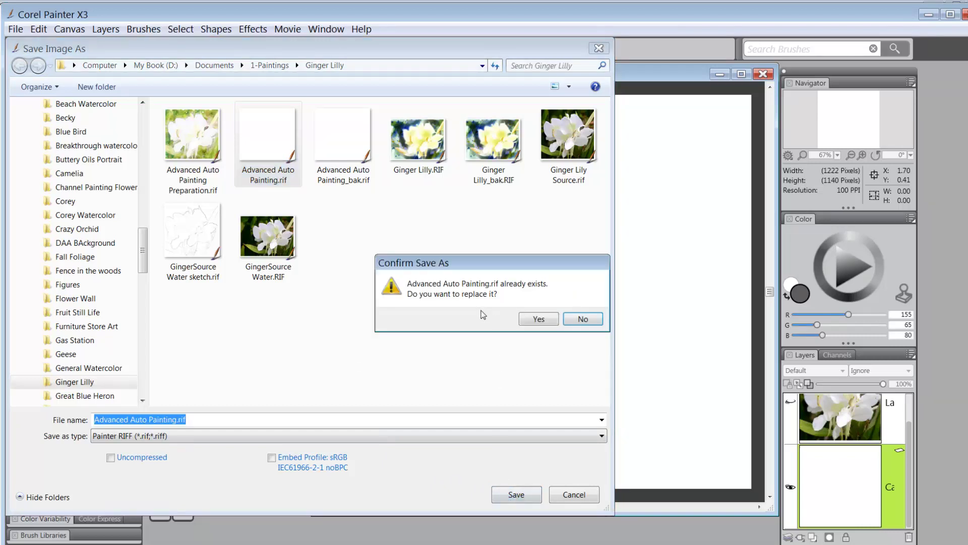
click(541, 320)
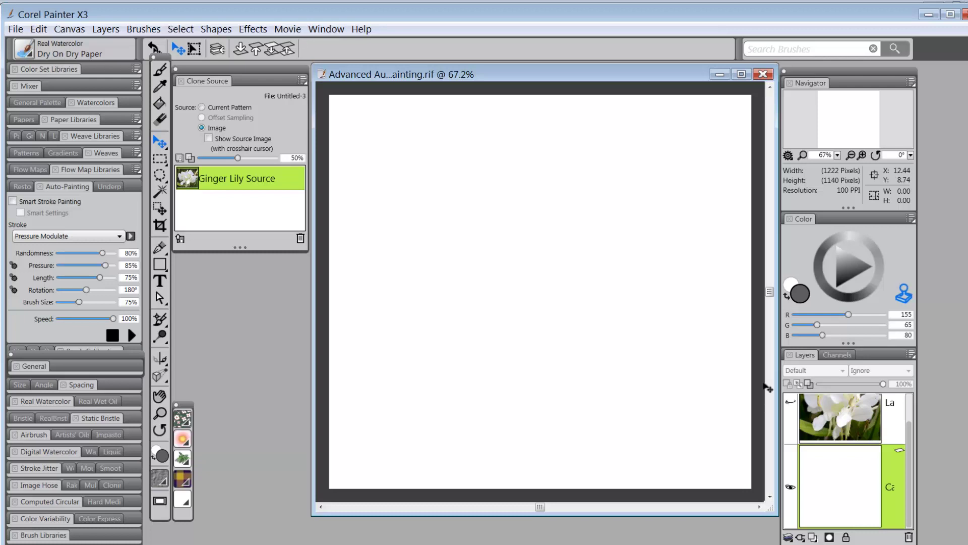
- Create a new channel from Orginal Luminance, without inverting it
click(839, 354)
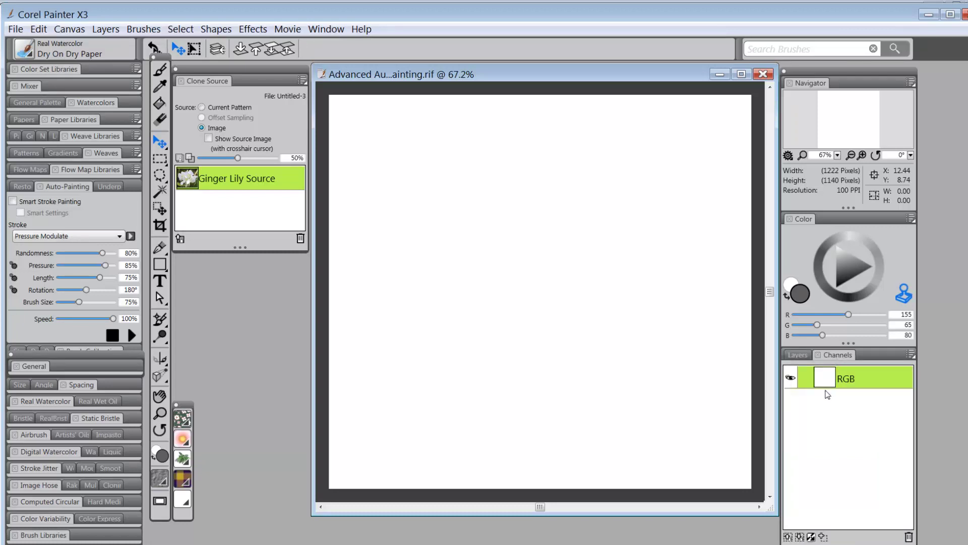
click(910, 354)
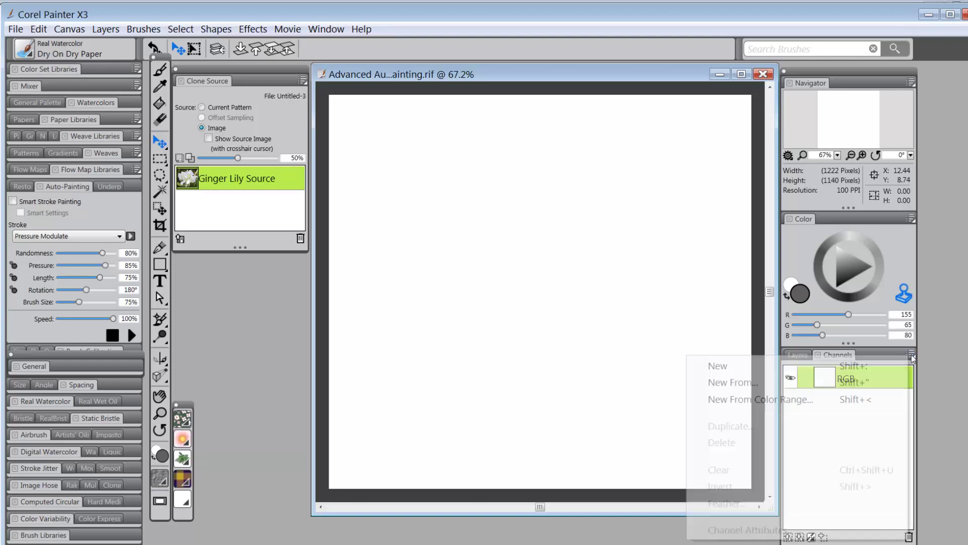
click(860, 384)
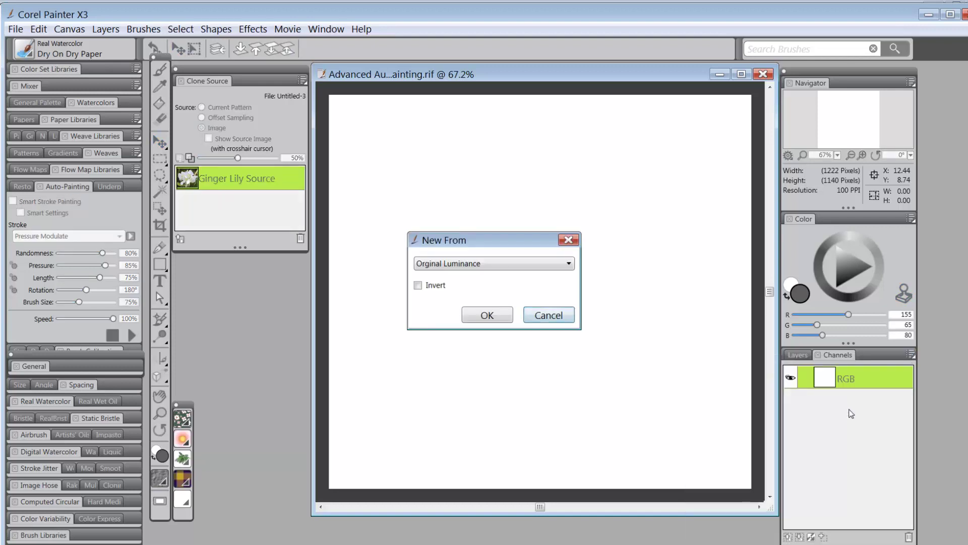
drag(526, 246, 546, 232)
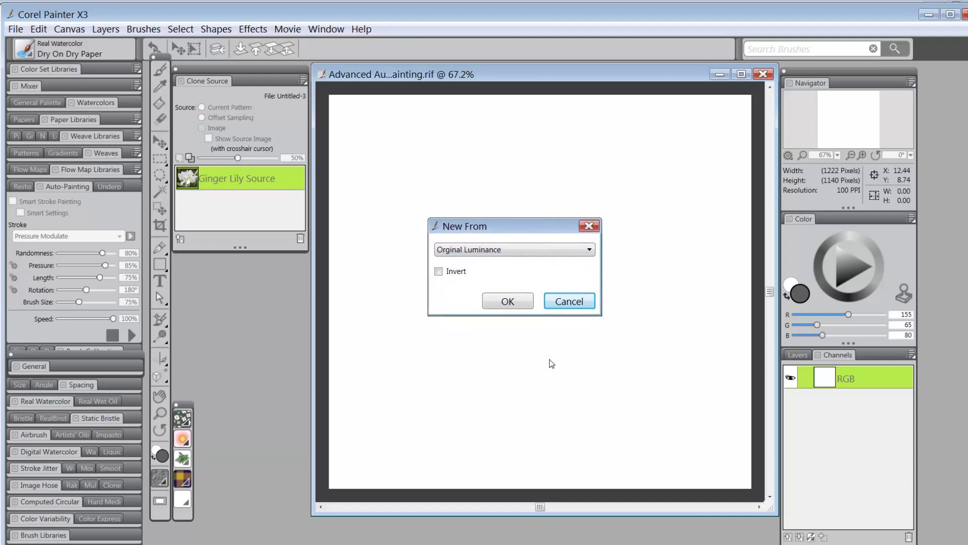
click(590, 251)
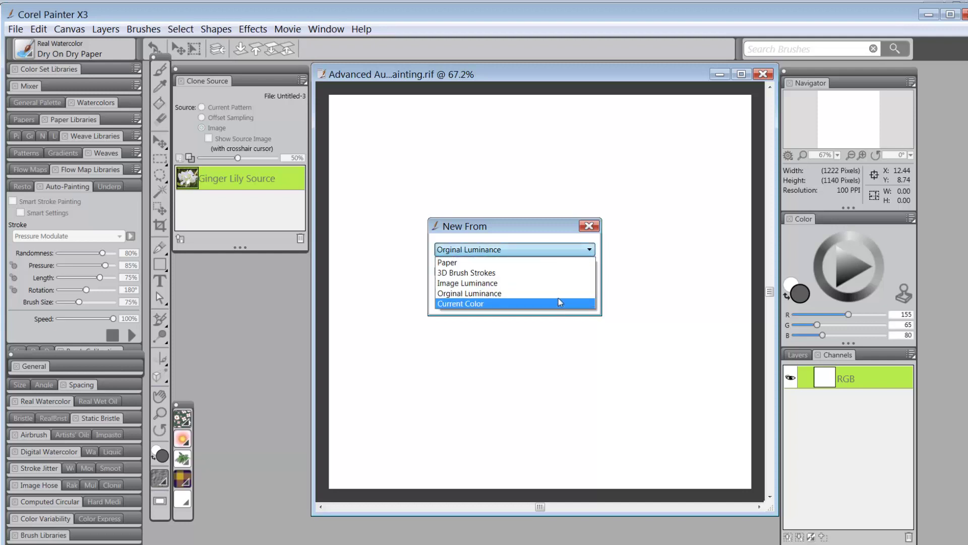
click(497, 295)
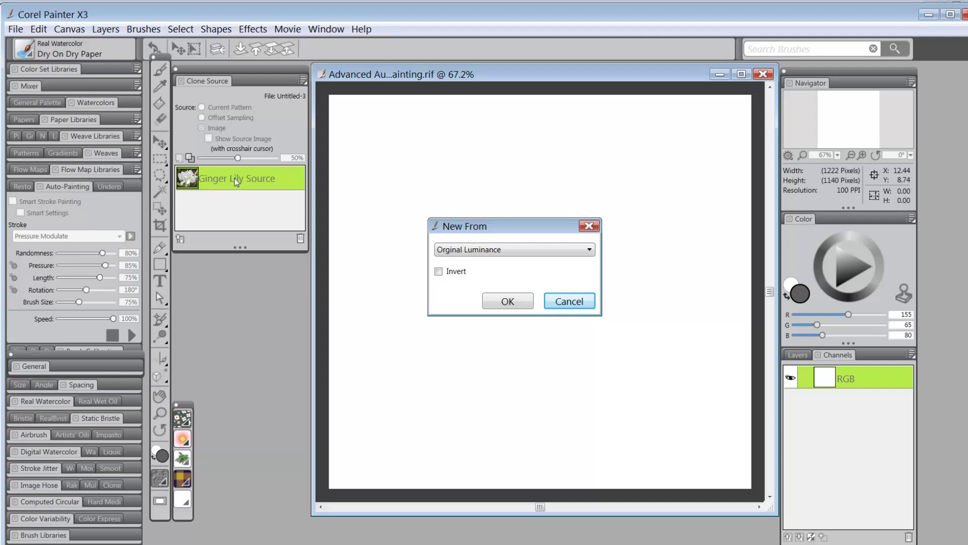
click(507, 302)
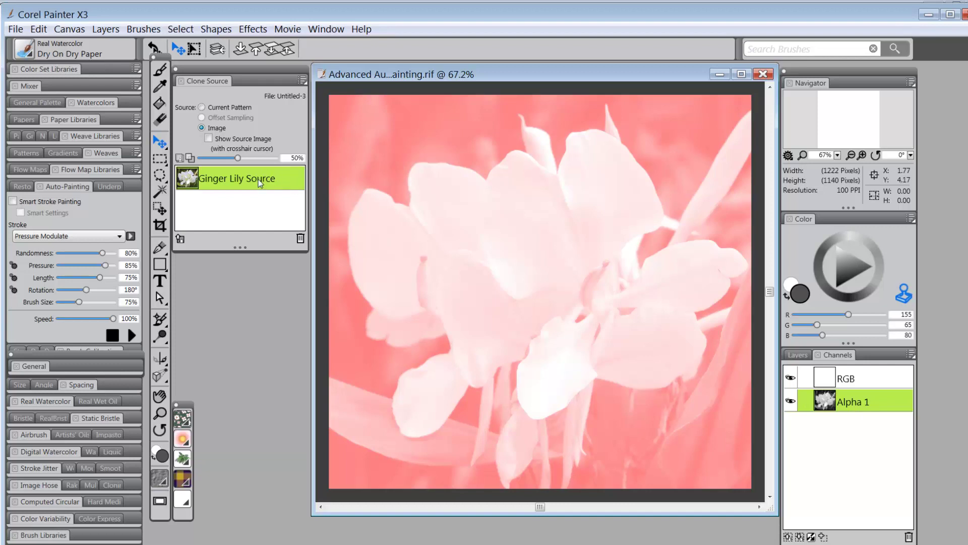
- Rename the new luminance channel as Original
right_click(852, 403)
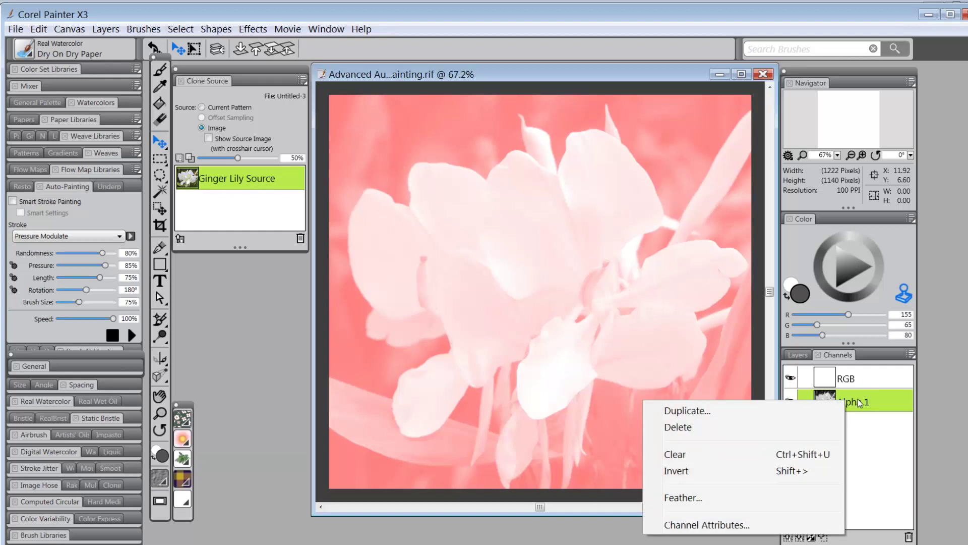
click(729, 524)
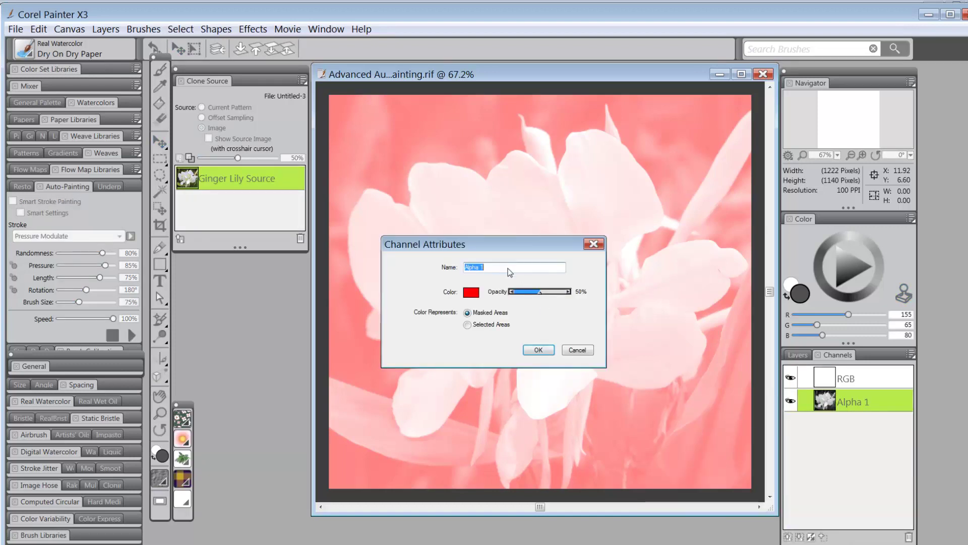
text(Original)
click(539, 350)
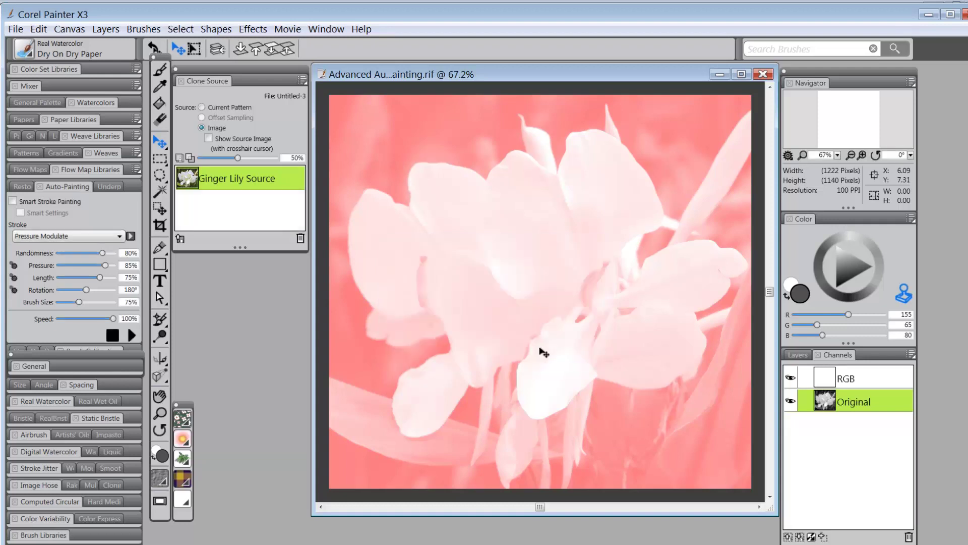
- Hide the RGB channel and duplicate the Original channel with New as the destination
click(790, 377)
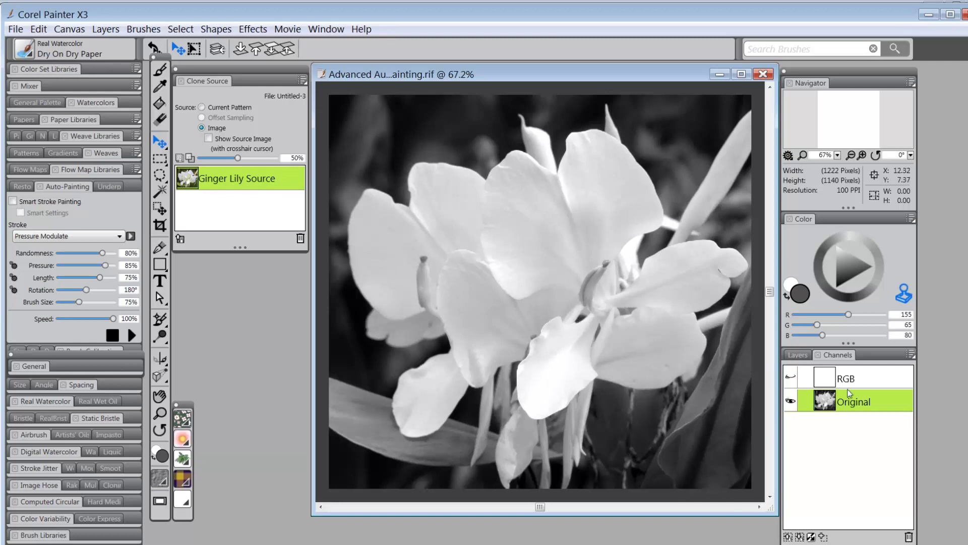
right_click(870, 401)
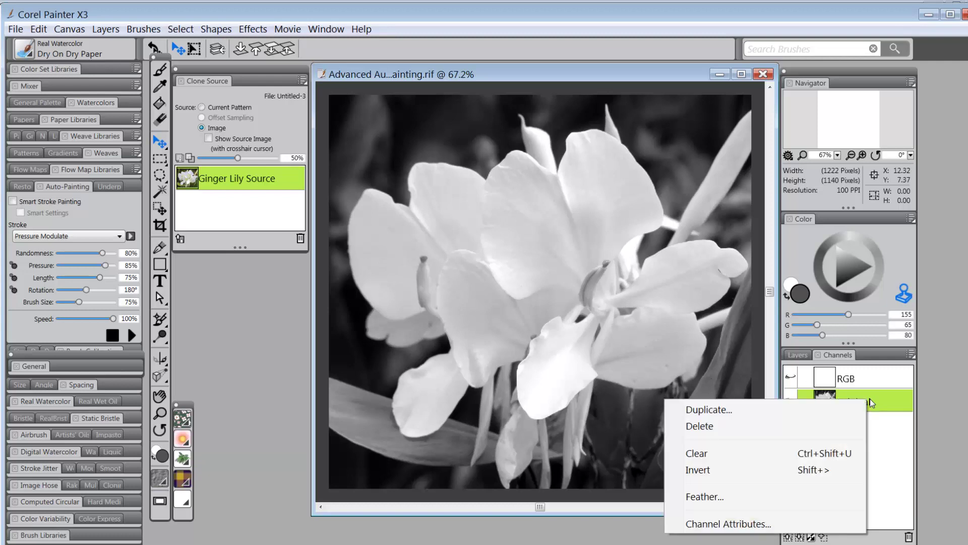
click(708, 410)
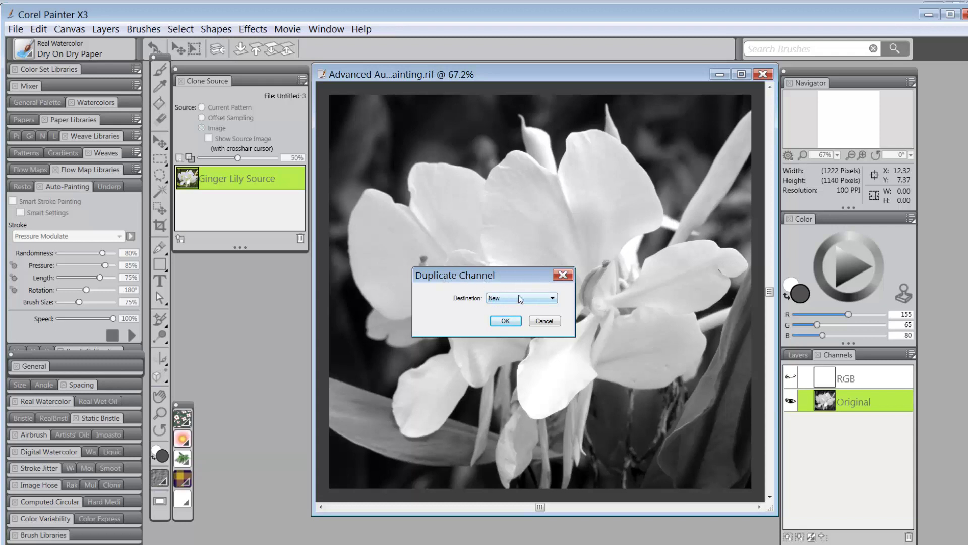
click(549, 299)
click(499, 320)
click(508, 322)
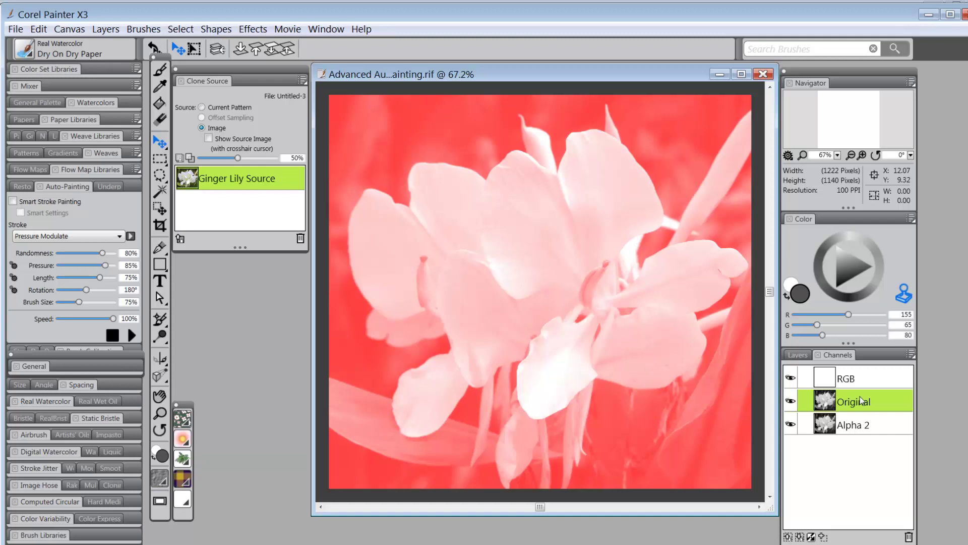
- Hide the Original and RGB channels and select the duplicated channel for editing
click(790, 401)
click(791, 378)
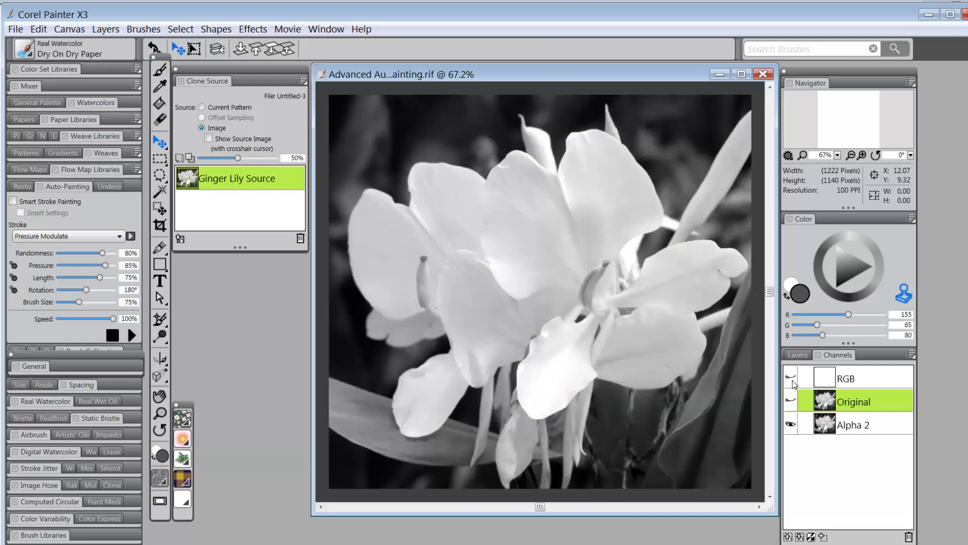
click(857, 427)
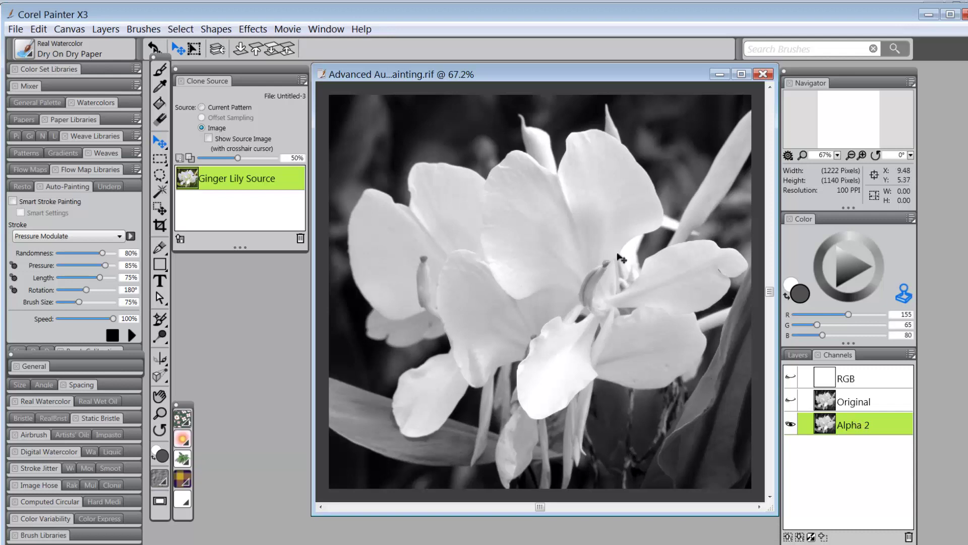
- Raise the duplicated channel's contrast to the maximum and lower its brightness slightly with Brightness/Contrast
click(253, 29)
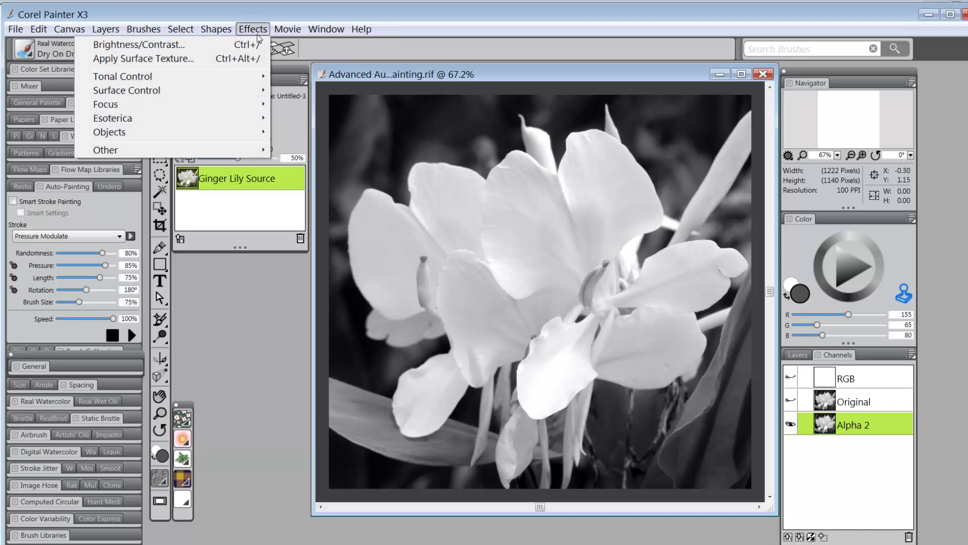
mouse_move(220, 79)
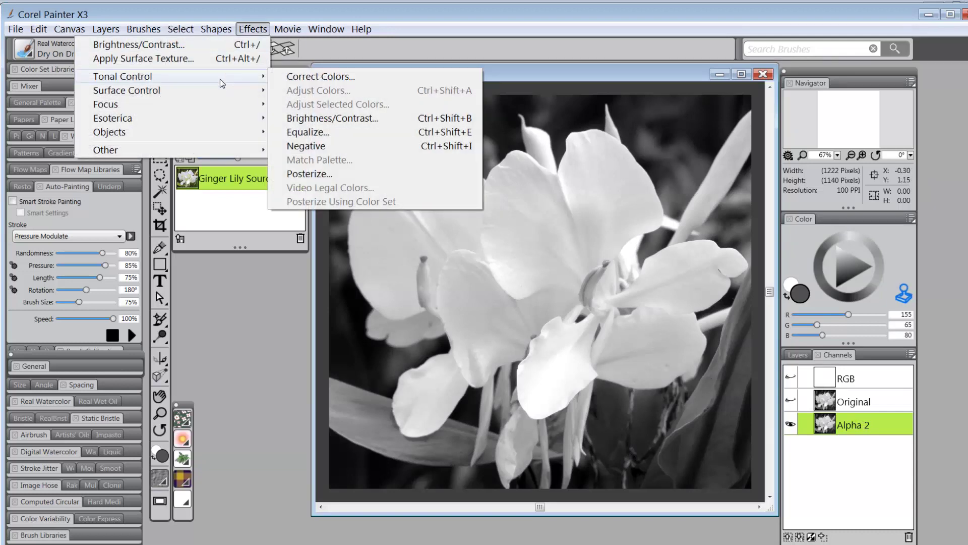
click(348, 120)
drag(516, 273, 295, 266)
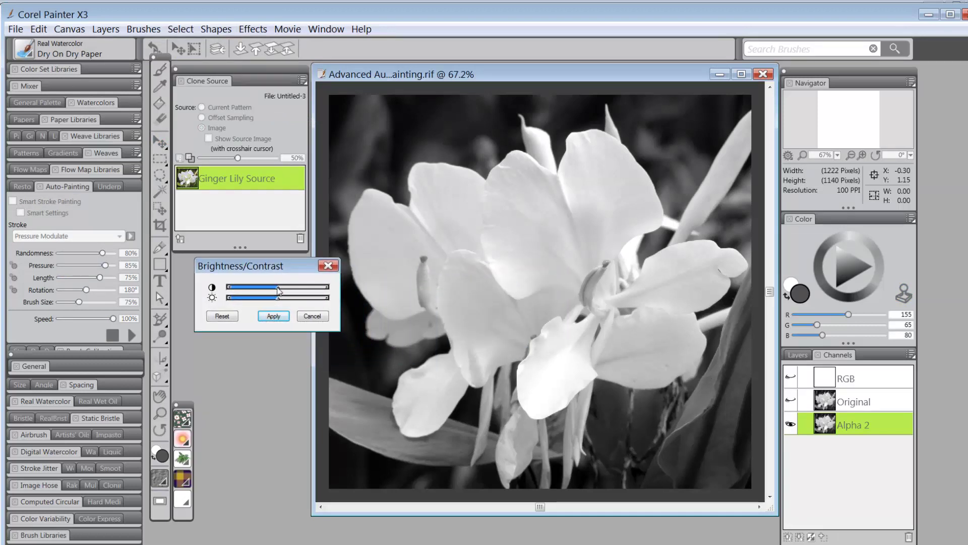
drag(279, 288, 356, 291)
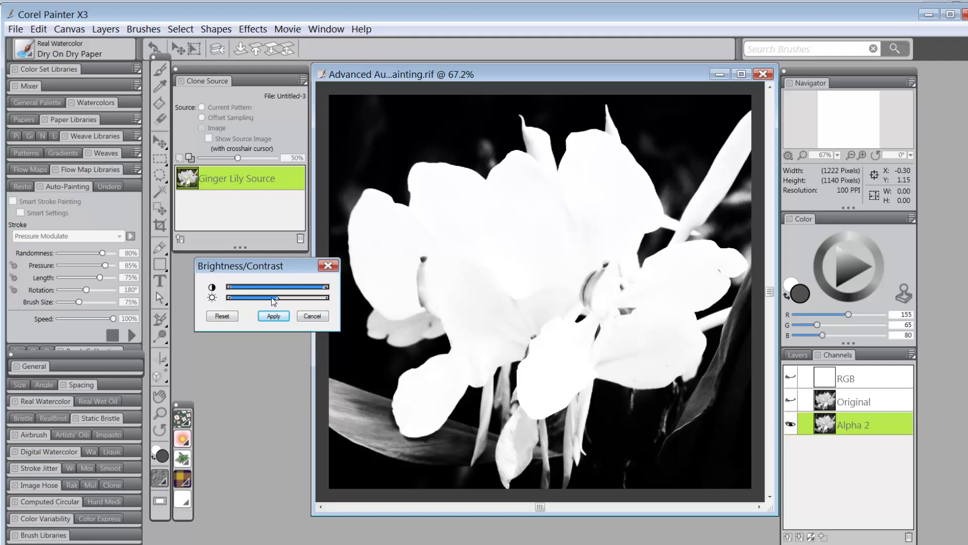
drag(272, 298, 272, 299)
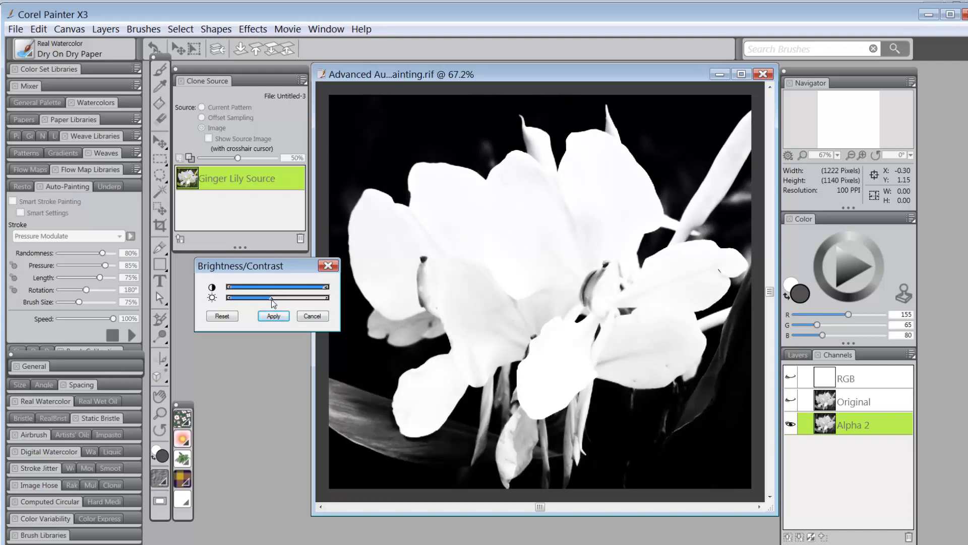
drag(272, 299, 269, 298)
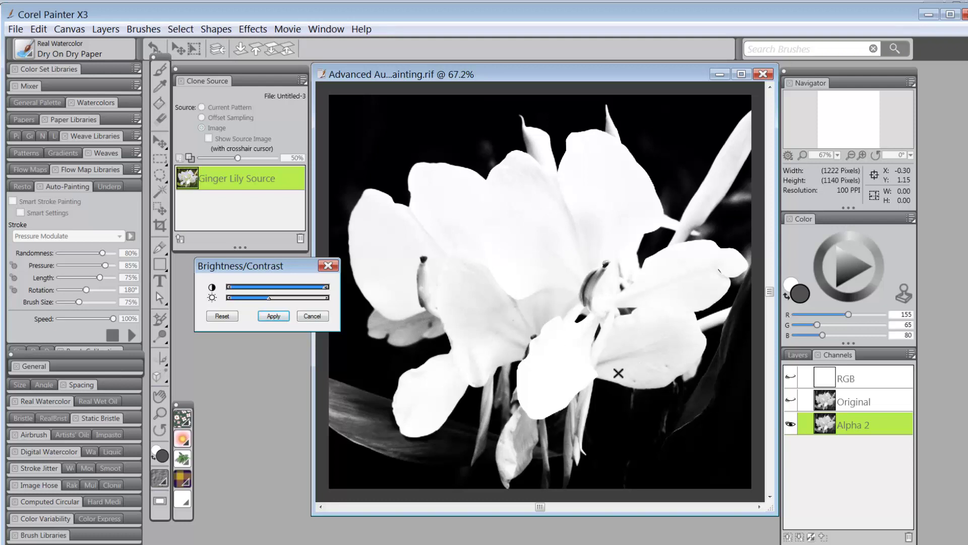
click(276, 317)
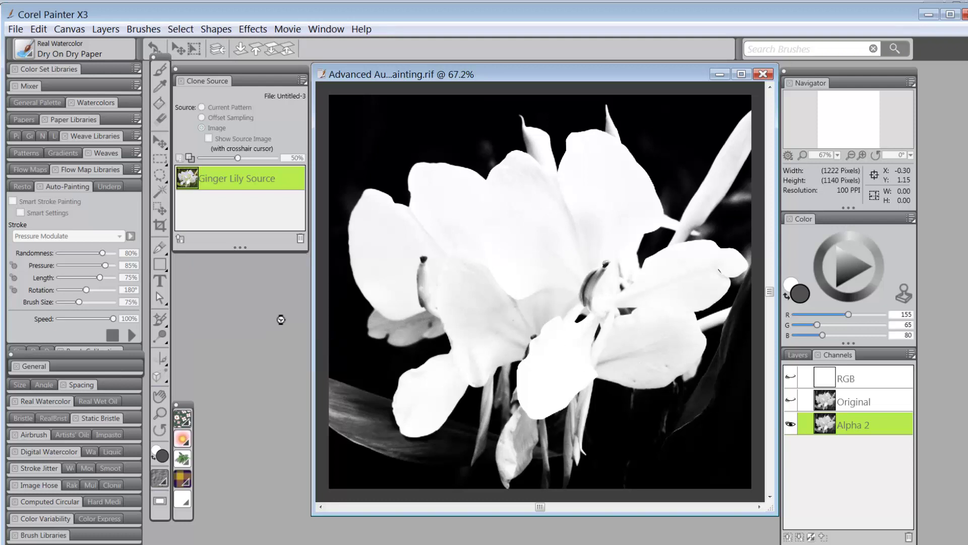
- Rename the adjusted channel as High Contrast
right_click(860, 427)
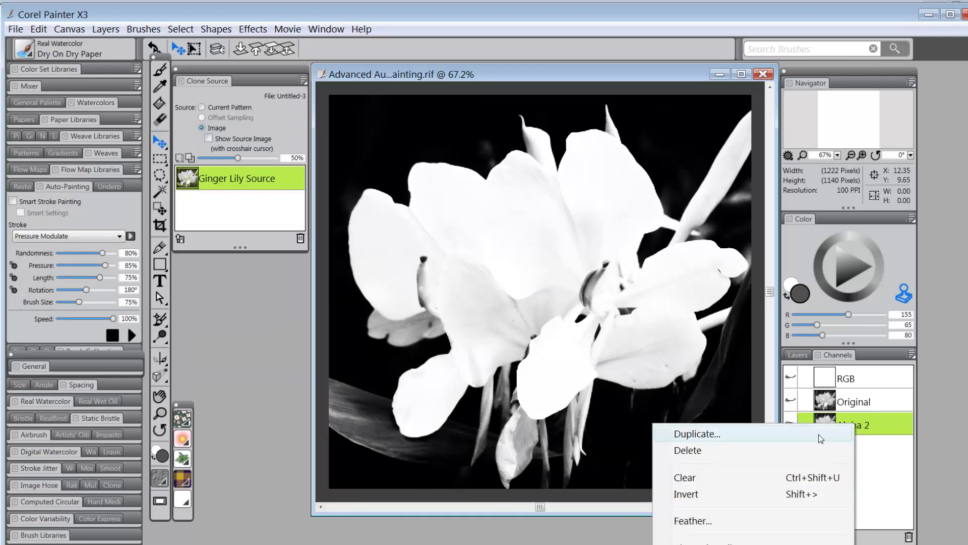
click(701, 542)
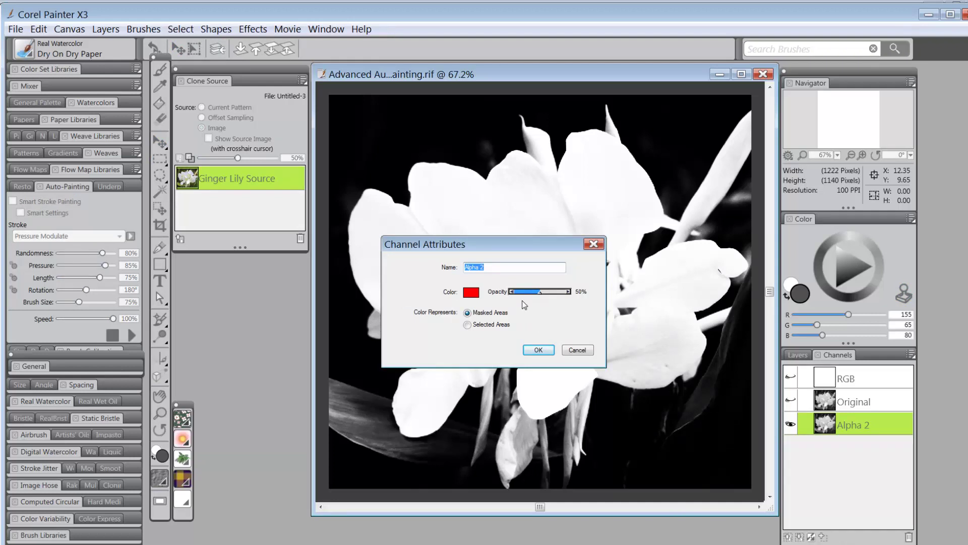
text(High Contrast)
click(537, 350)
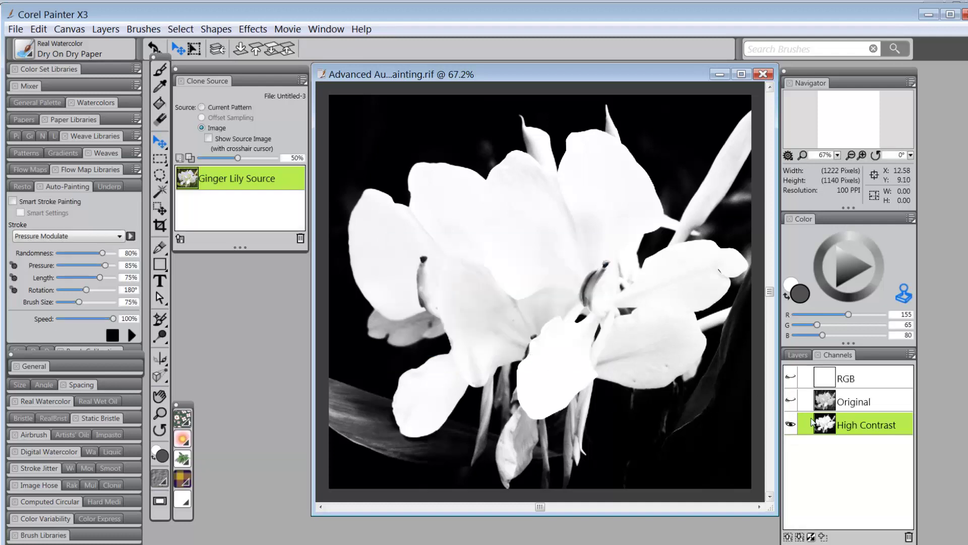
- Make the RGB channel active again and open the Ginger Lily Source clone source image for editing
click(857, 379)
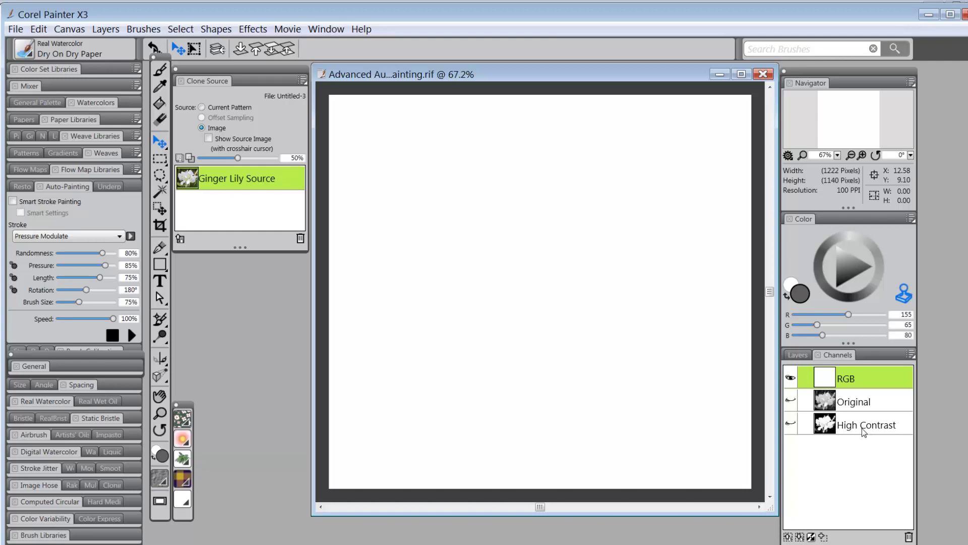
click(802, 356)
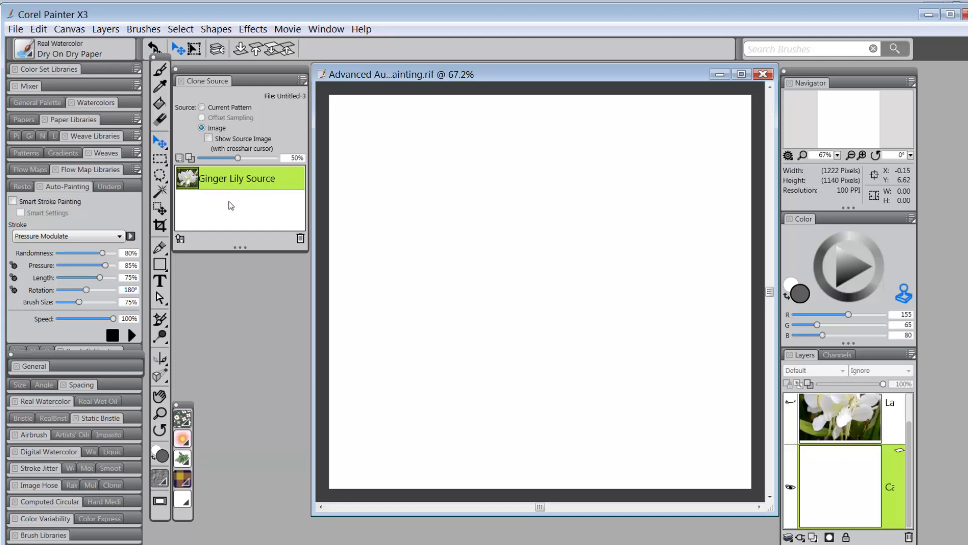
click(208, 140)
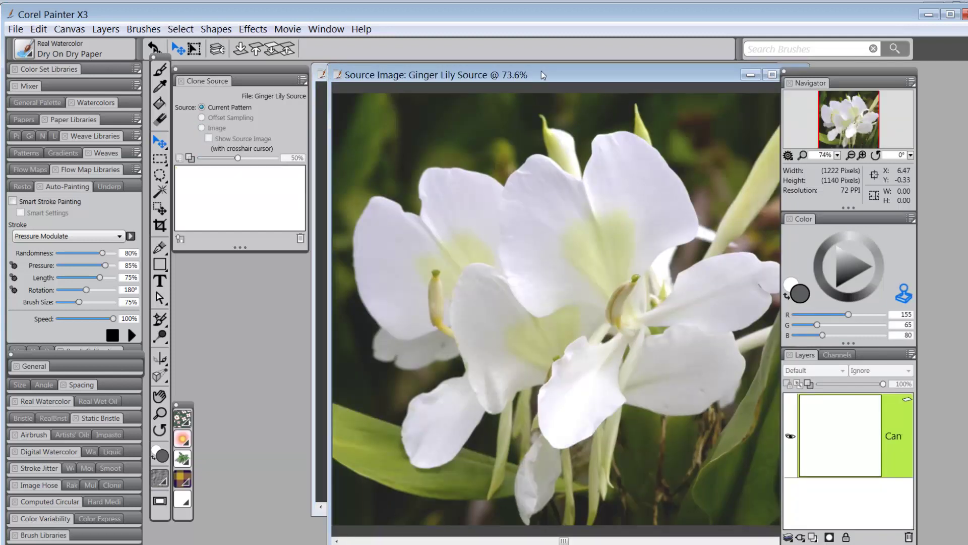
drag(542, 75, 526, 66)
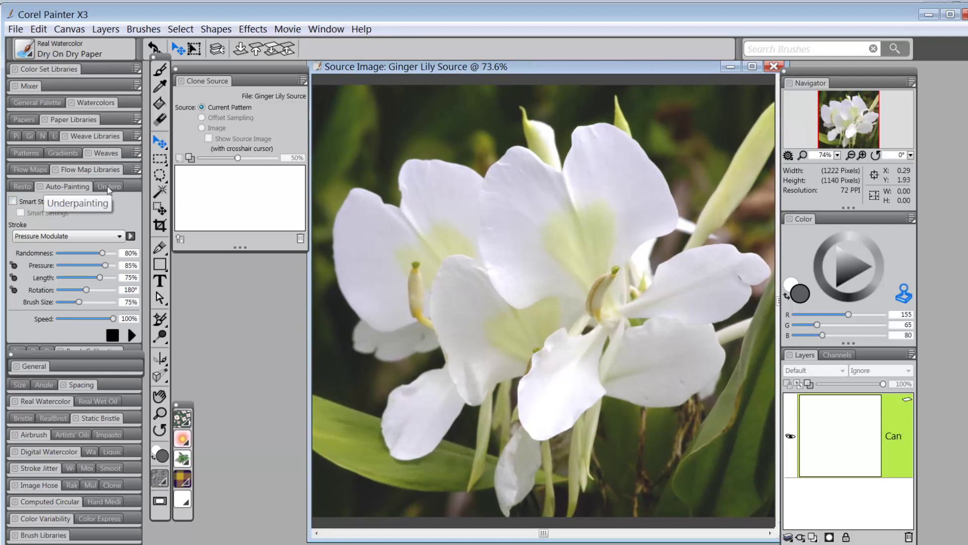
- Detach the Underpainting controls from their group and place them below the Clone Source controls
click(108, 187)
drag(108, 186, 232, 252)
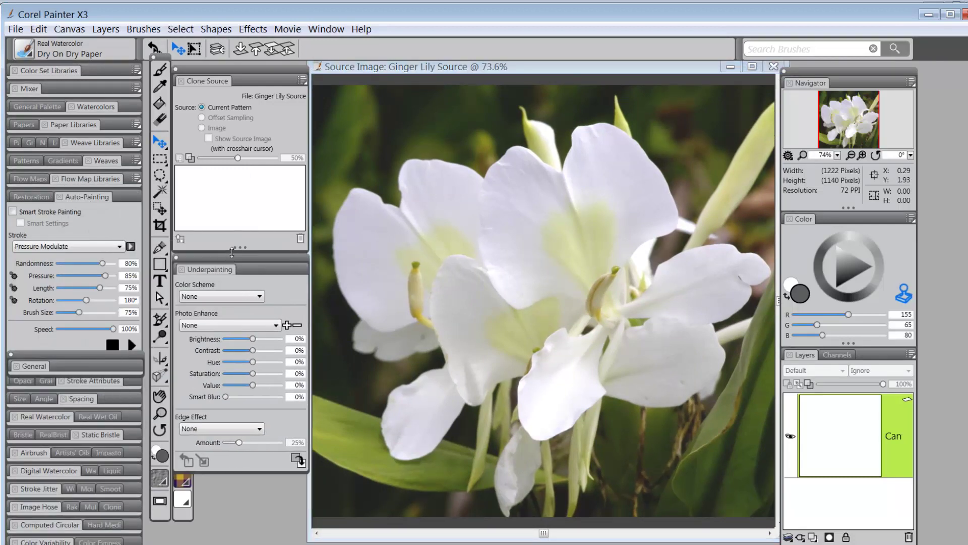
click(332, 32)
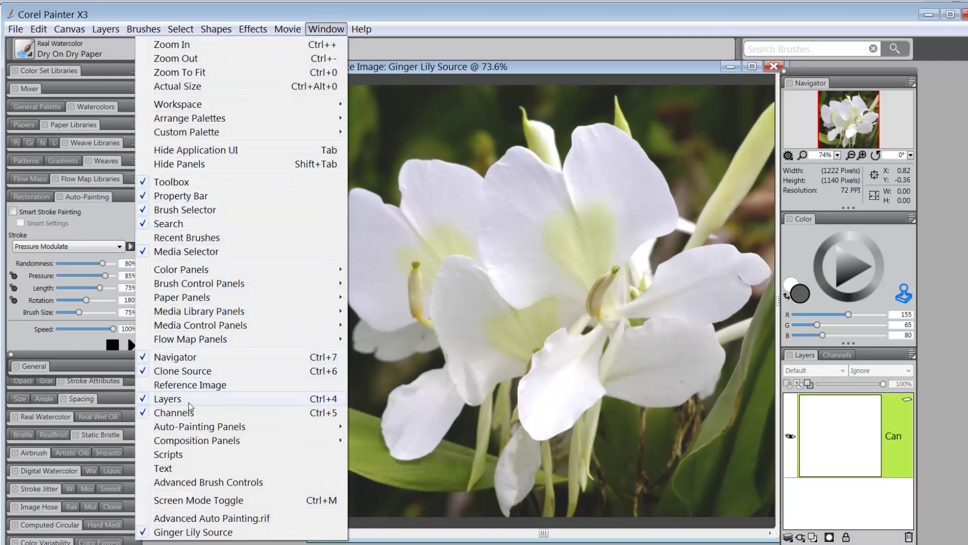
mouse_move(191, 426)
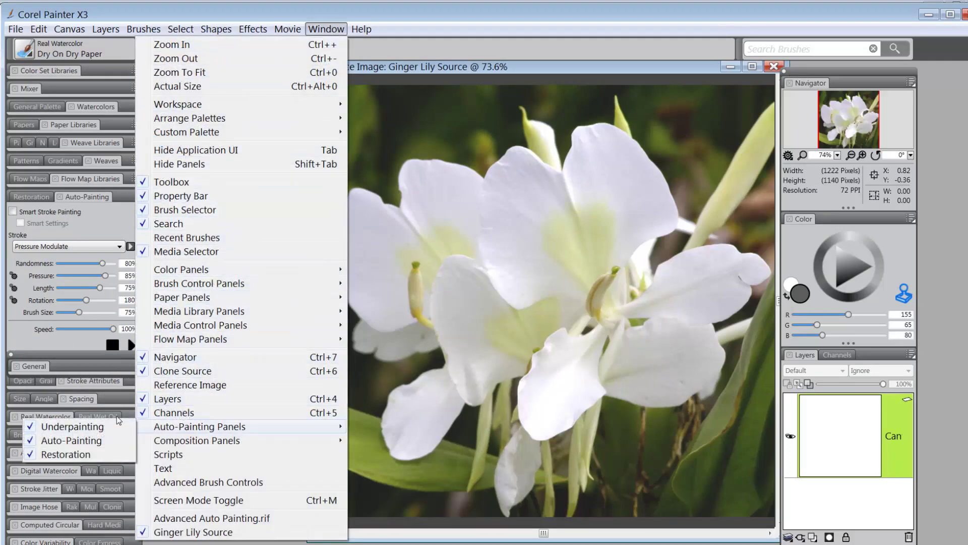
click(72, 426)
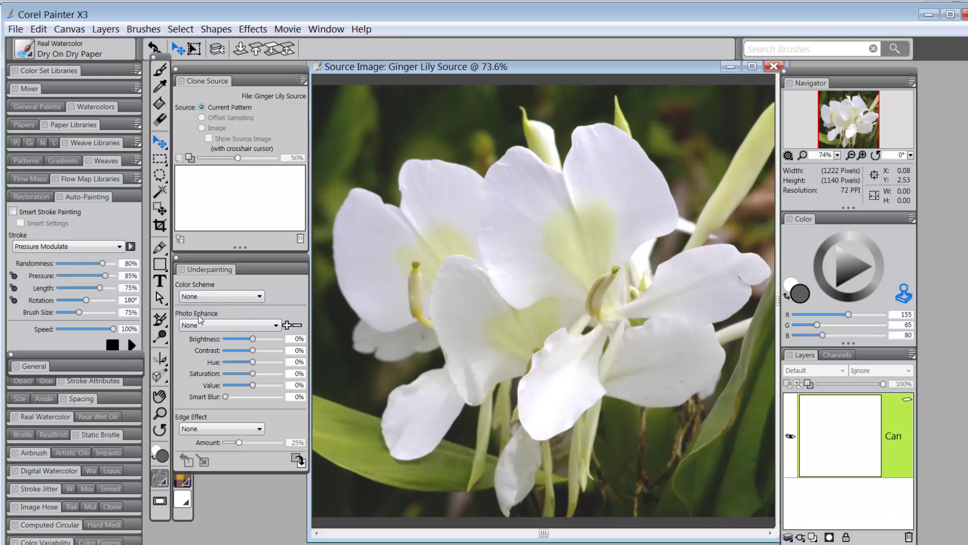
- Apply the Saturate photo enhancement to the source image
click(277, 327)
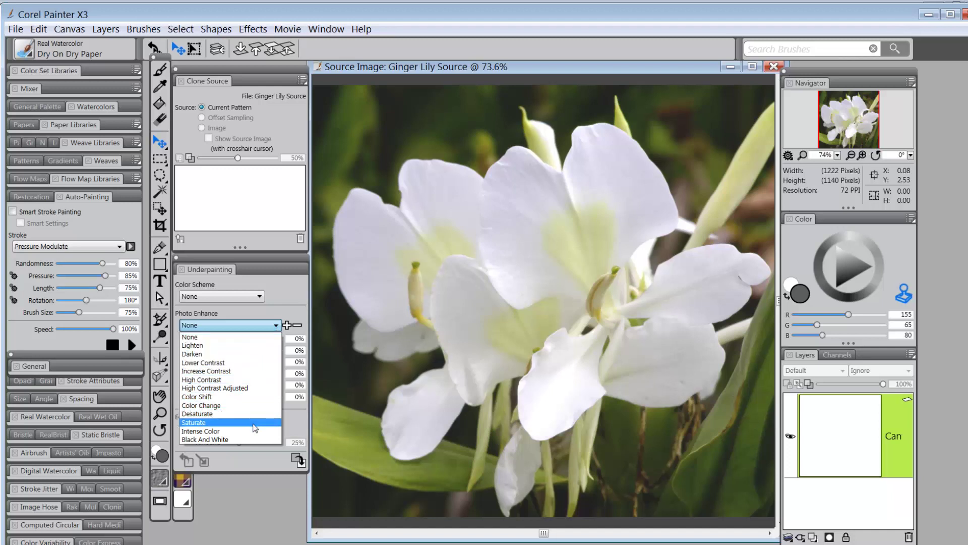
click(252, 422)
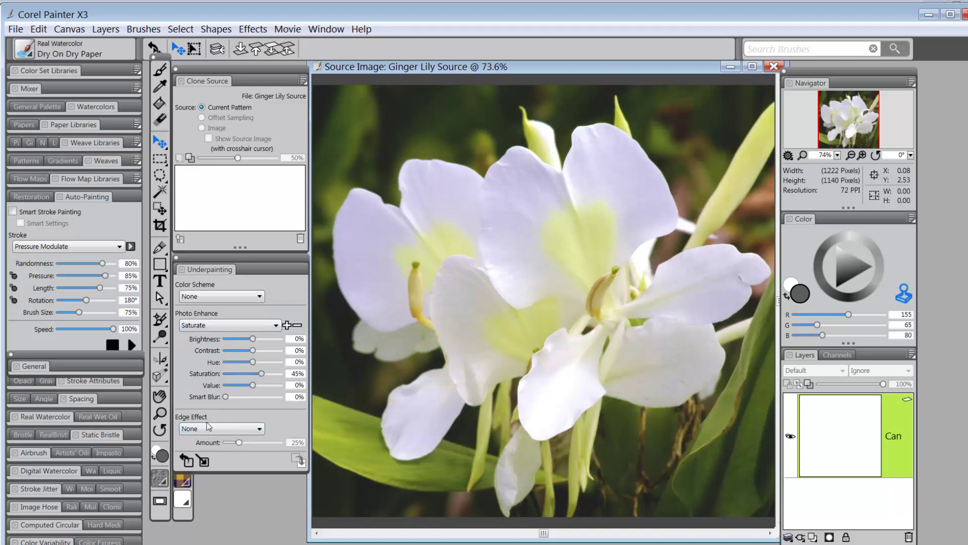
click(202, 461)
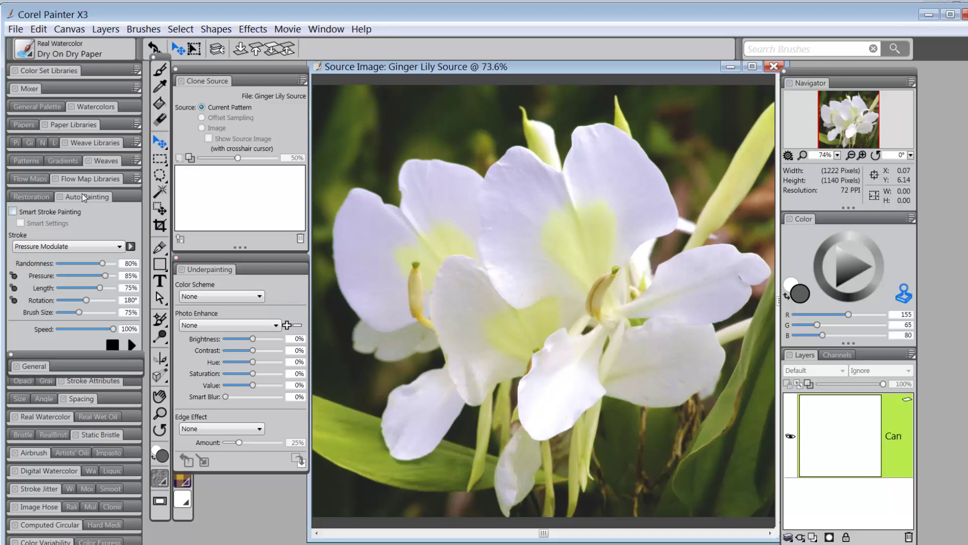
- Return the Underpainting controls to the Auto-Painting and Restoration group and collapse that group
click(86, 197)
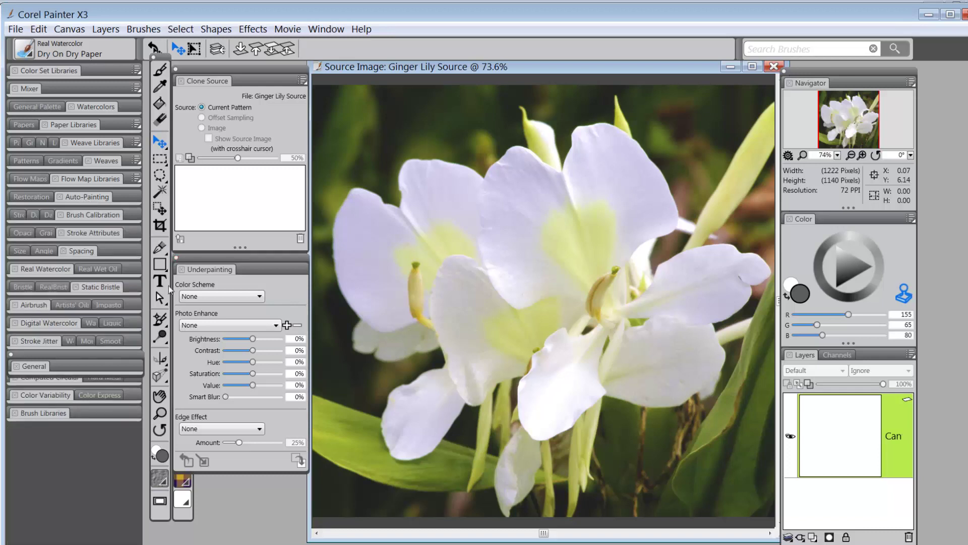
click(218, 269)
drag(248, 267, 73, 195)
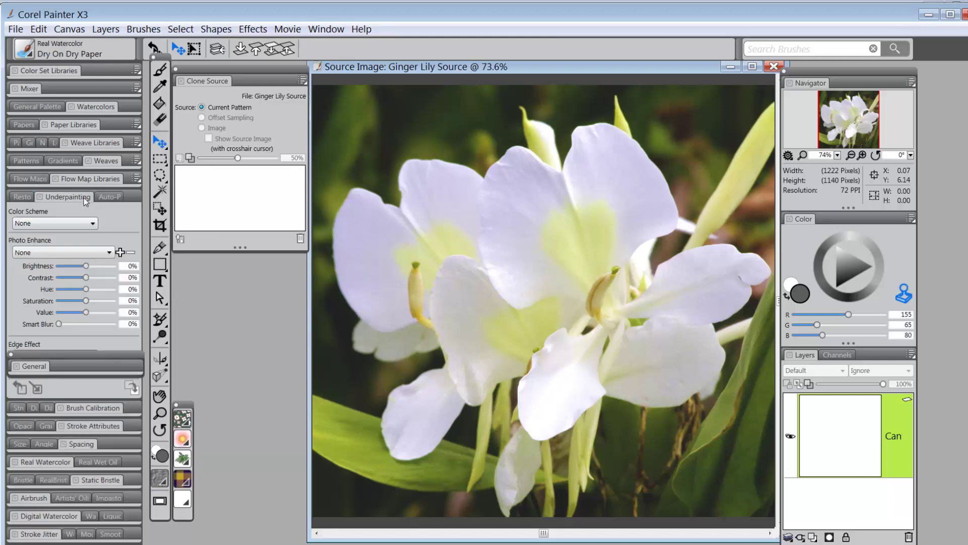
click(85, 201)
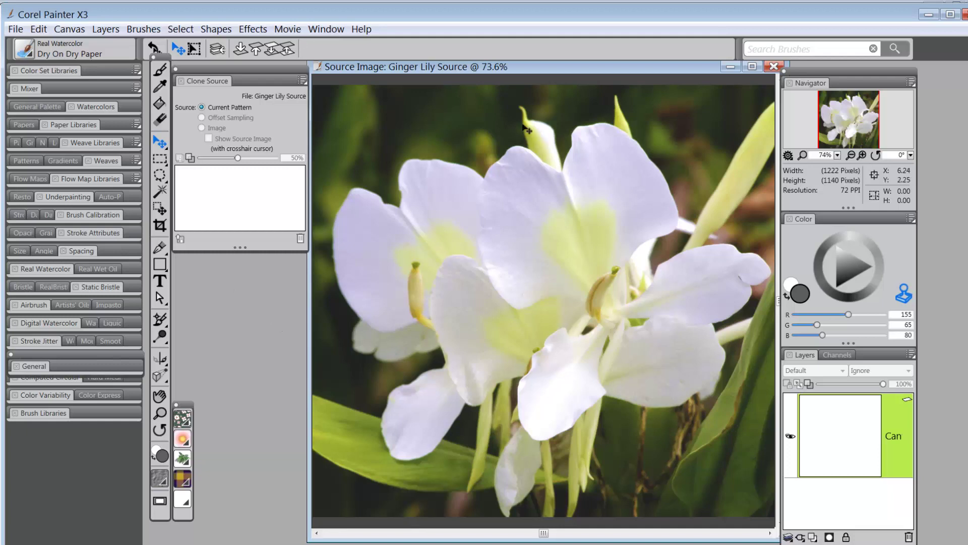
- Close the edited source image, saving its changes as a new source image with Create New
drag(586, 66, 580, 76)
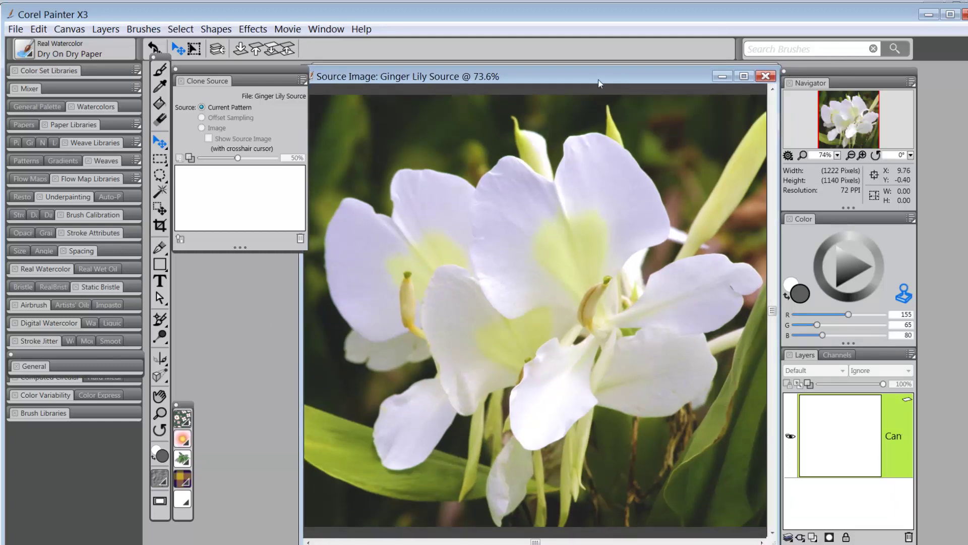
click(765, 77)
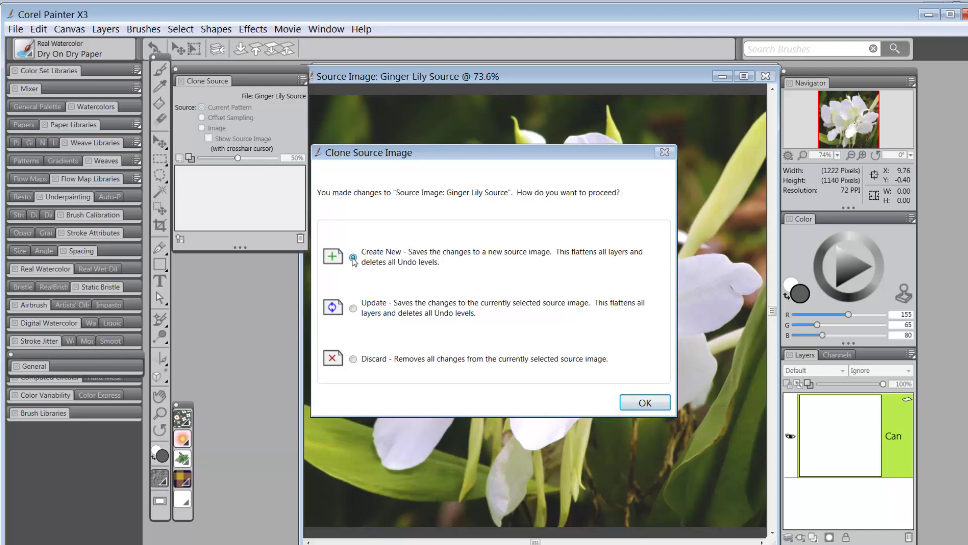
click(638, 404)
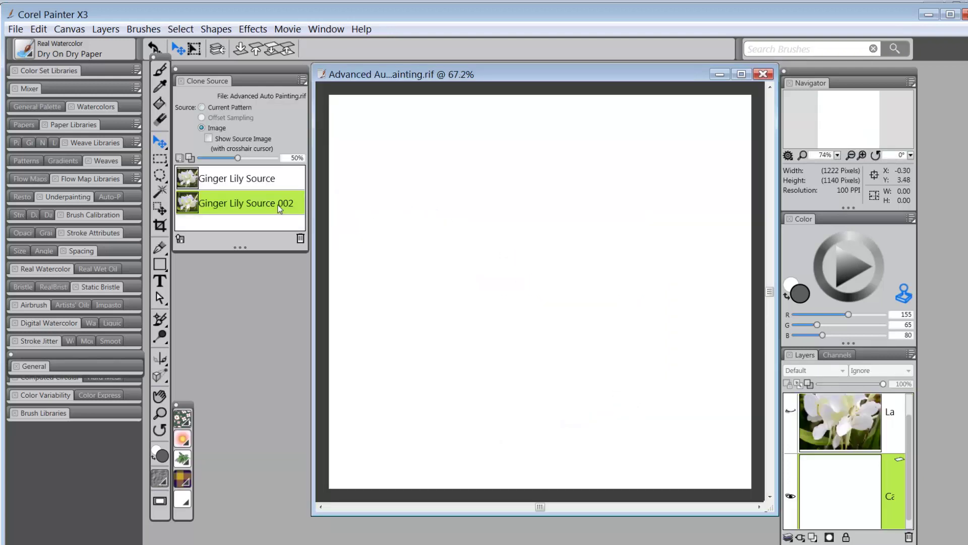
- Rename the new clone source image as Ginger Lily Source Saturated
click(302, 81)
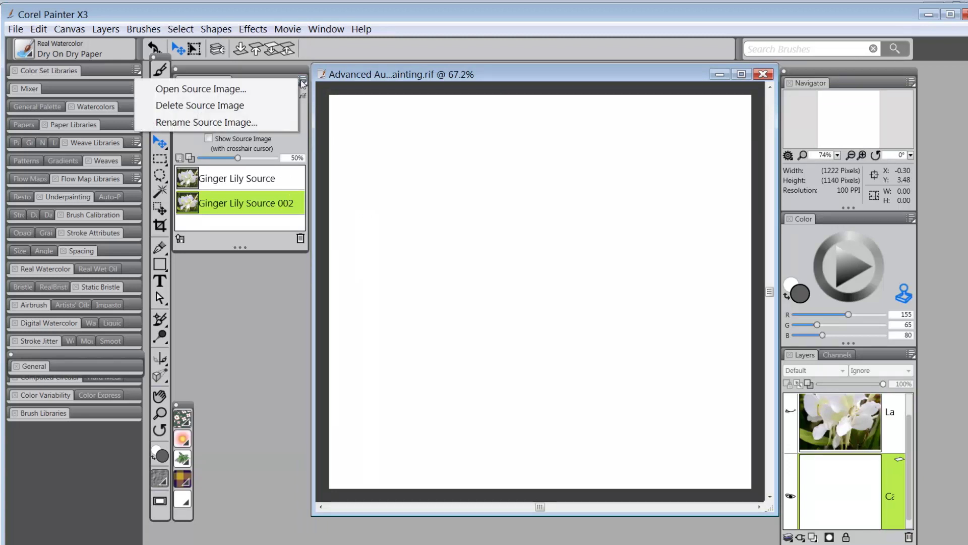
click(226, 124)
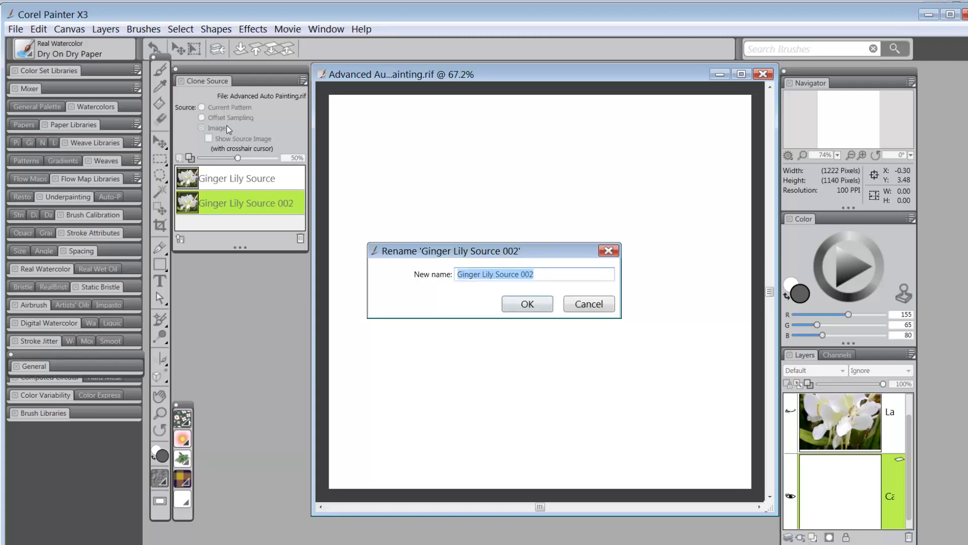
click(574, 282)
key(BackSpace)
key(BackSpace)
key(BackSpace)
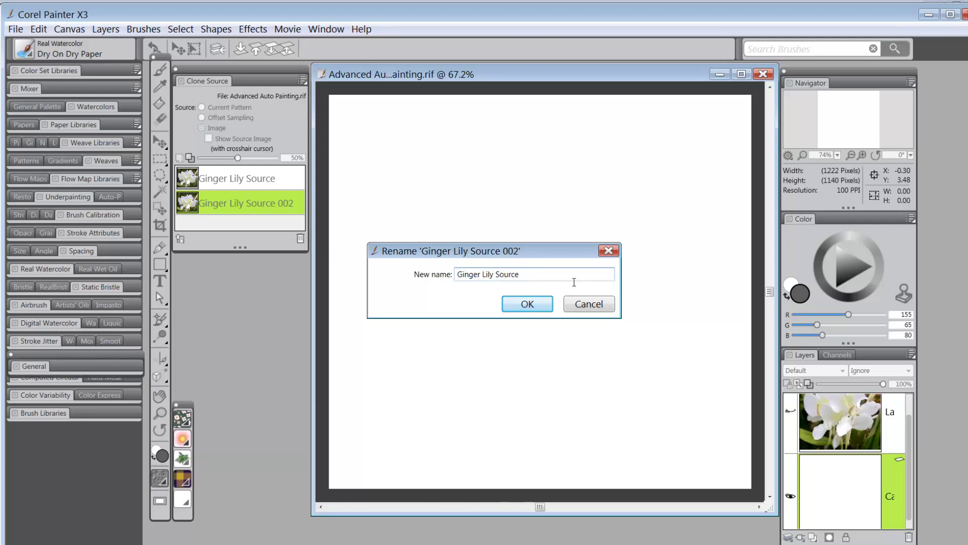
text(Saturated)
click(534, 307)
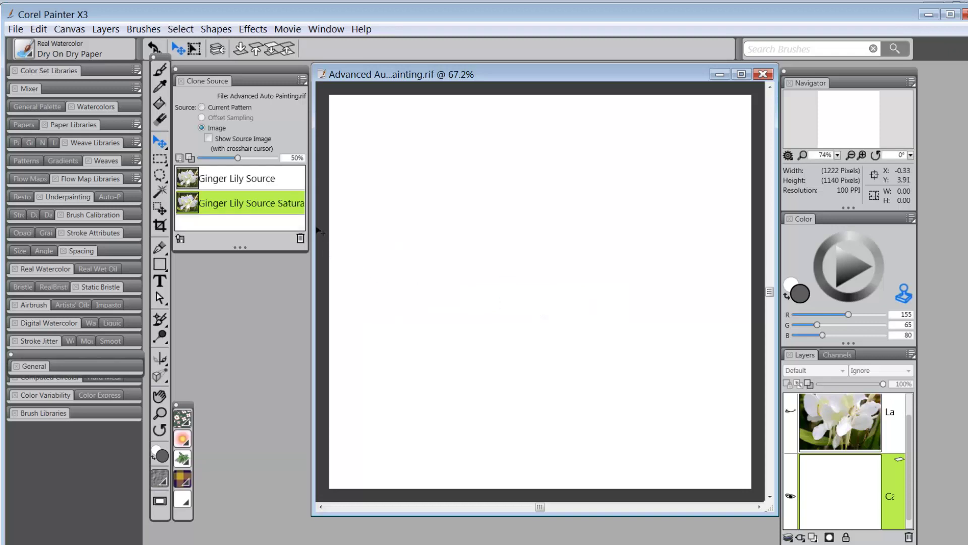
right_click(274, 198)
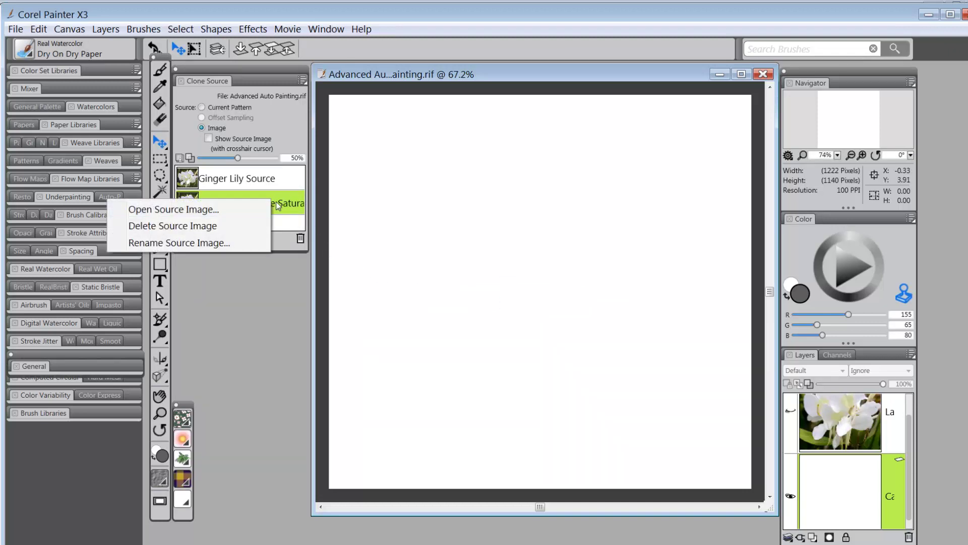
click(238, 293)
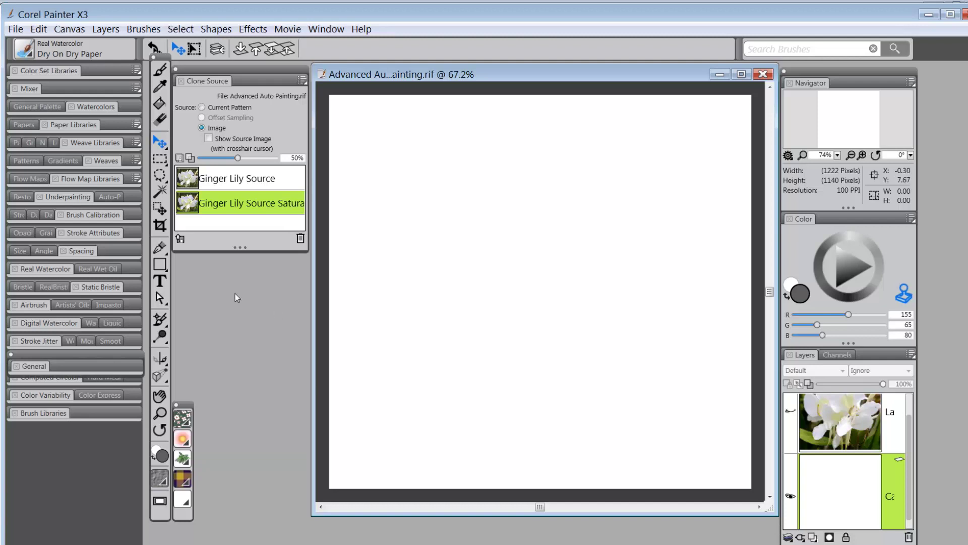
- Activate the Brush tool and reset the Dry On Dry Paper variant to its default settings
click(160, 71)
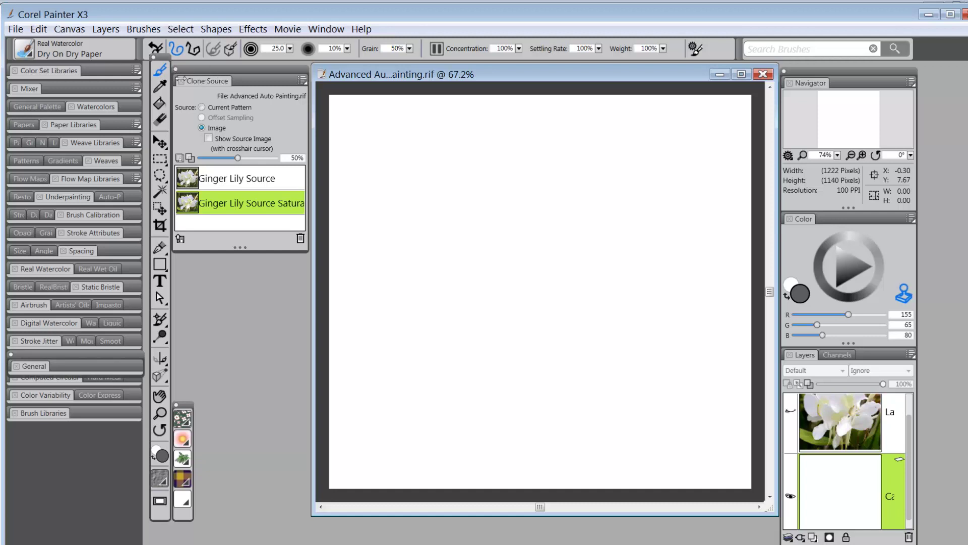
click(158, 46)
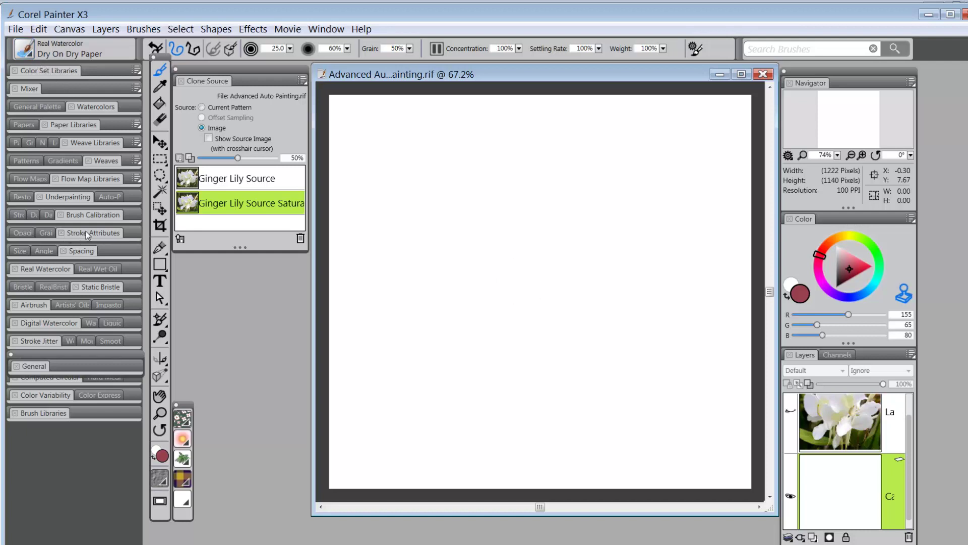
- Enable Smart Stroke Painting with Smart Settings and choose the Real Wet Damp Texture variant of Real Watercolor
click(104, 195)
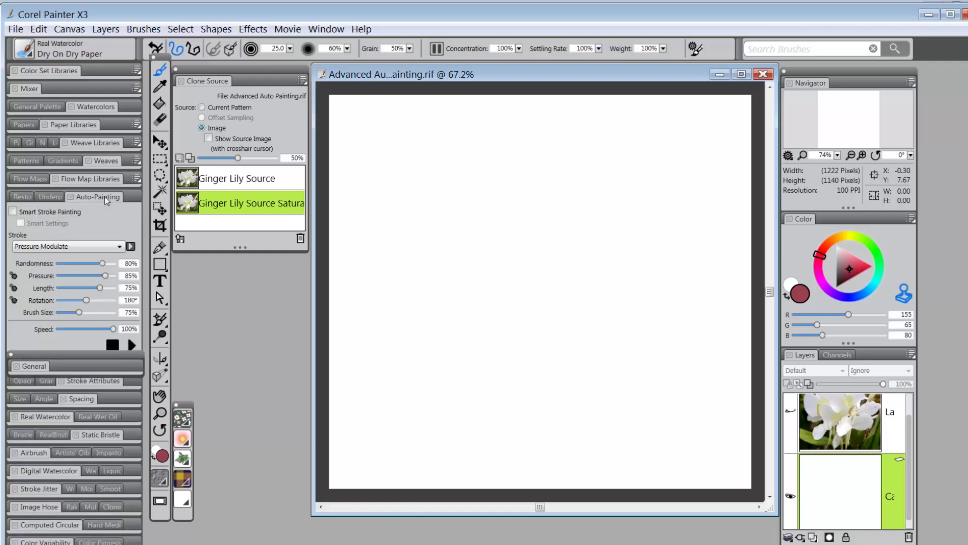
click(13, 211)
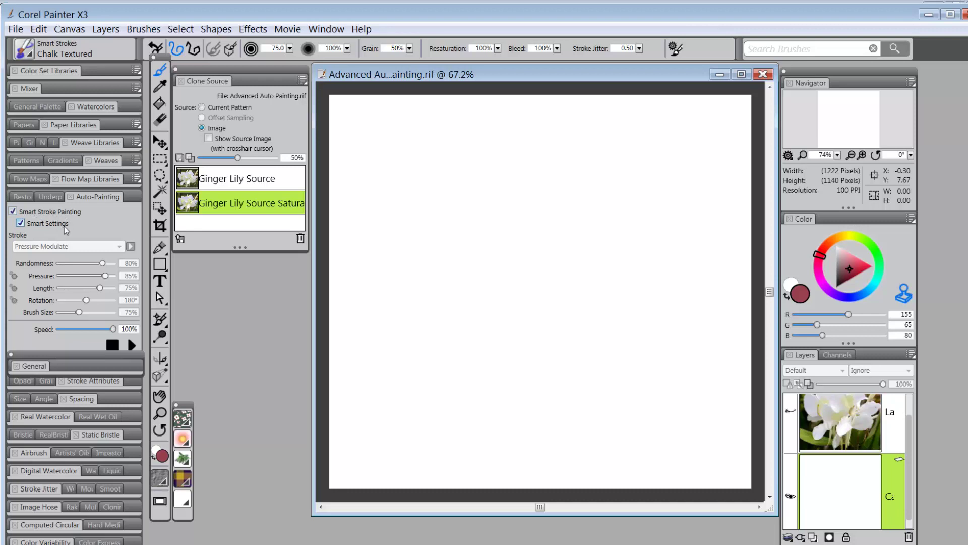
click(29, 57)
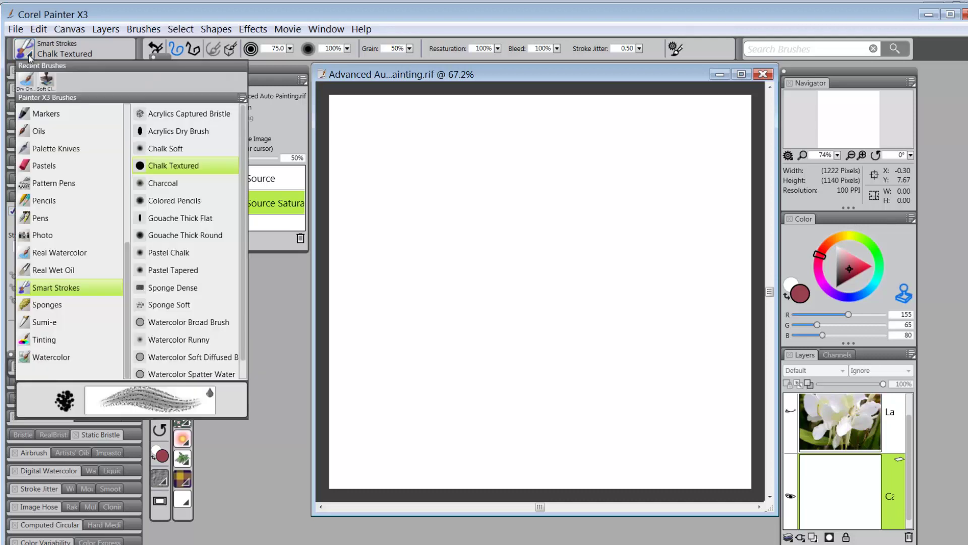
click(66, 252)
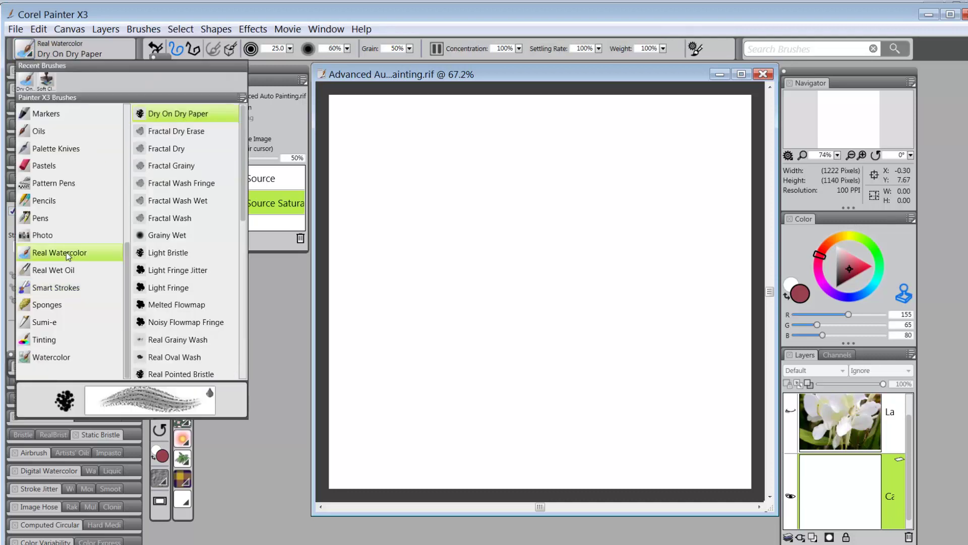
drag(243, 186, 247, 256)
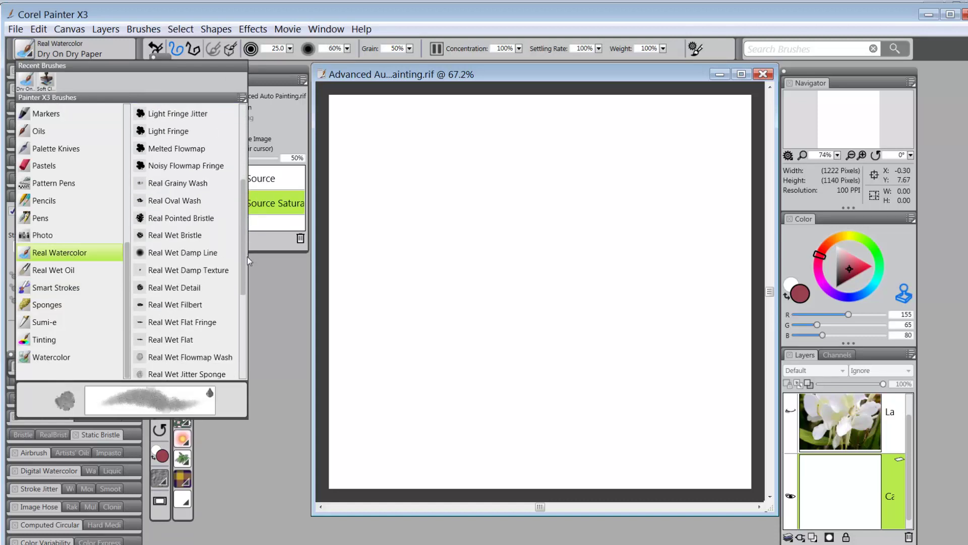
click(192, 274)
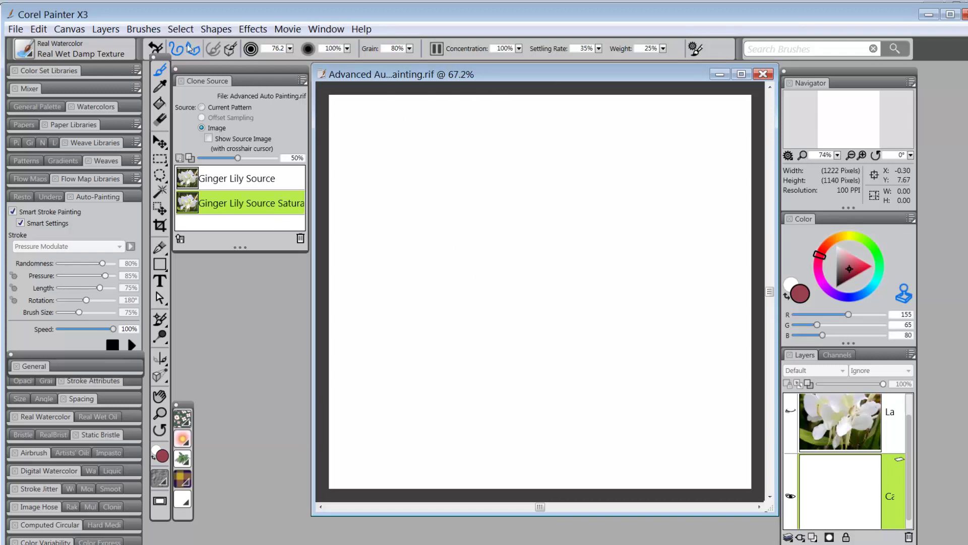
- Load the High Contrast channel as a replacement selection and invert it to select the background around the flower
click(180, 30)
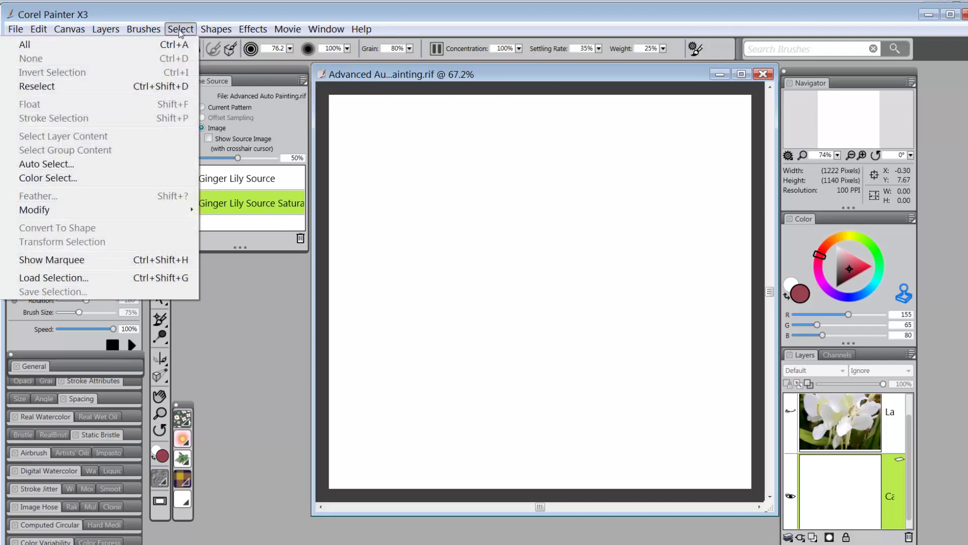
click(60, 279)
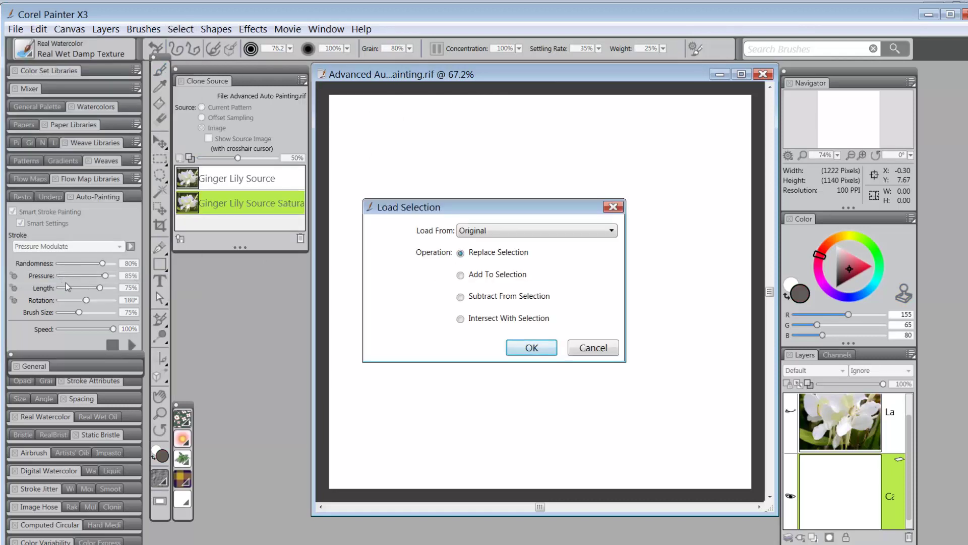
click(611, 231)
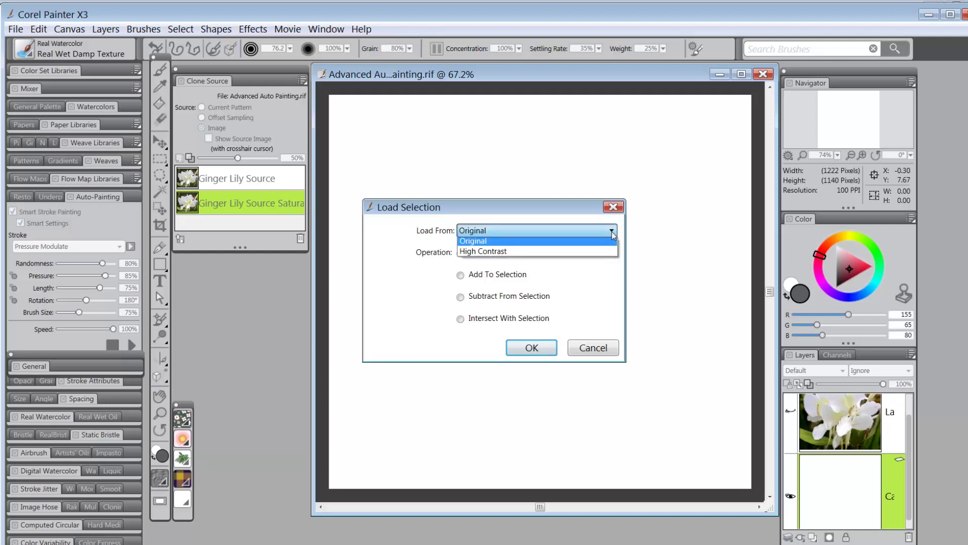
click(583, 251)
click(543, 349)
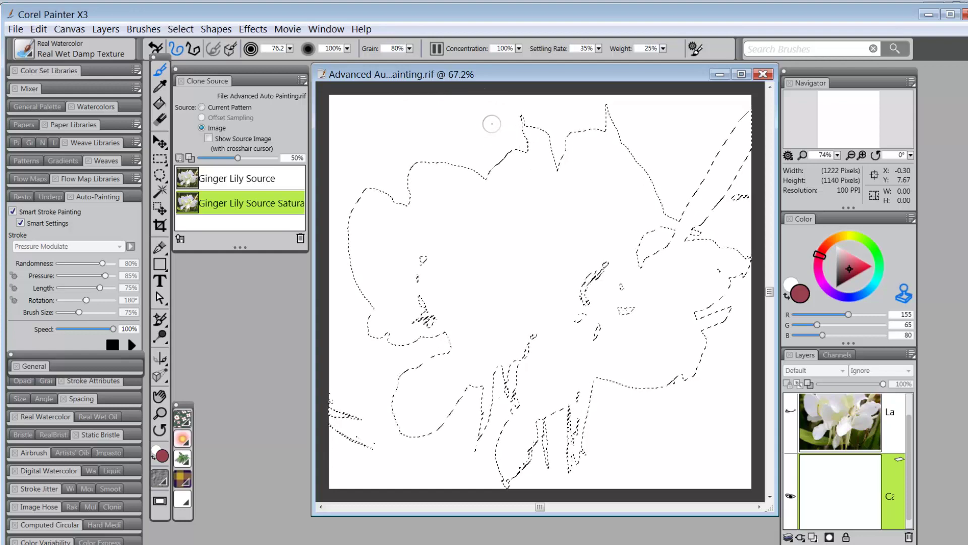
click(188, 31)
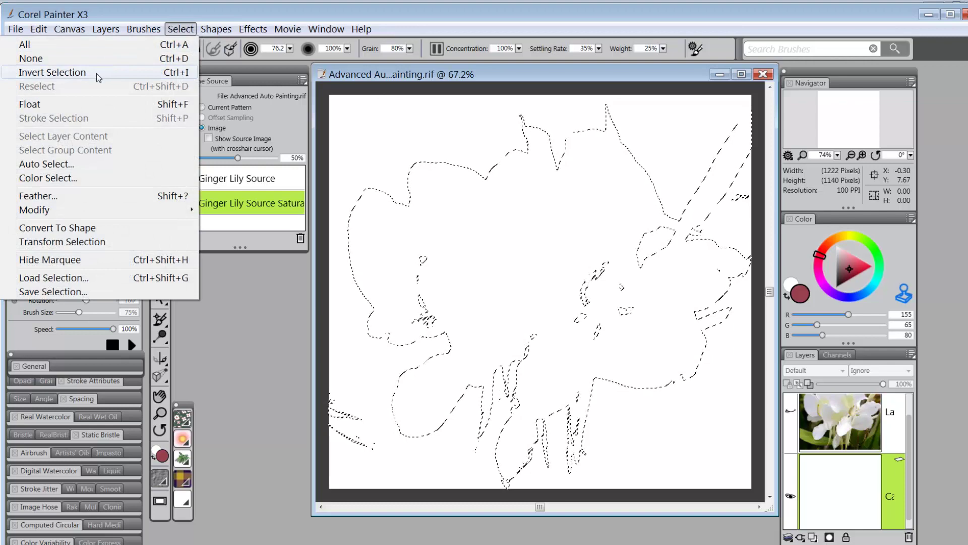
click(96, 76)
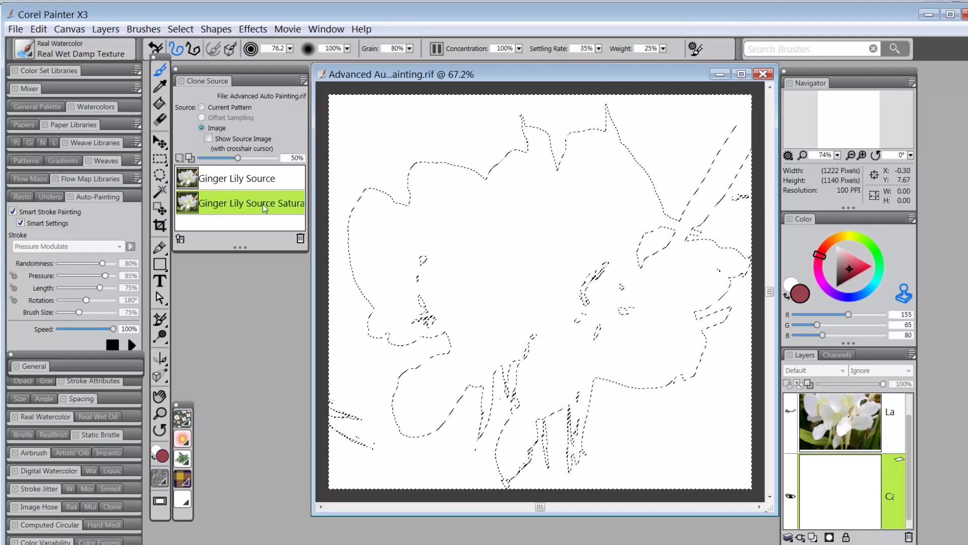
- Turn on Clone Color and auto-paint the selected background from the Ginger Lily Source Saturated image
click(904, 297)
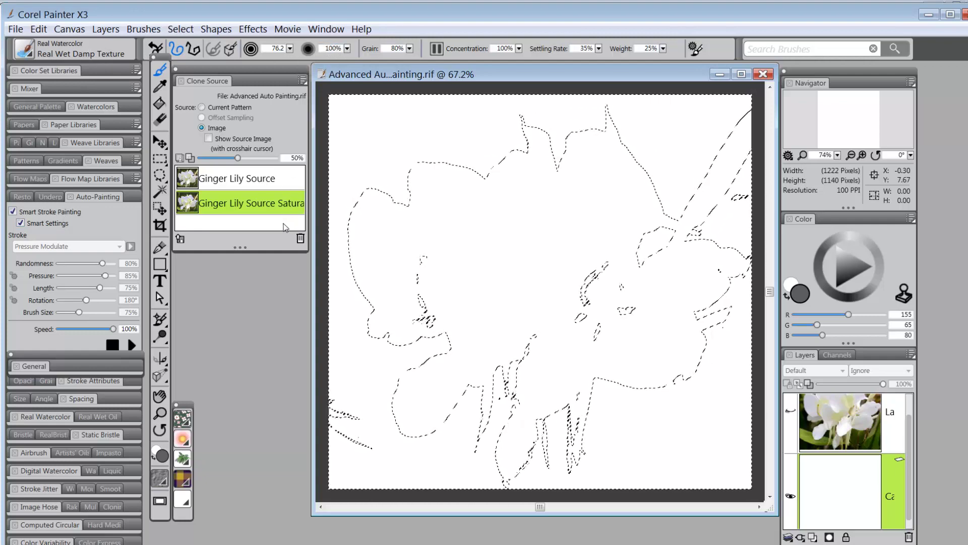
click(131, 344)
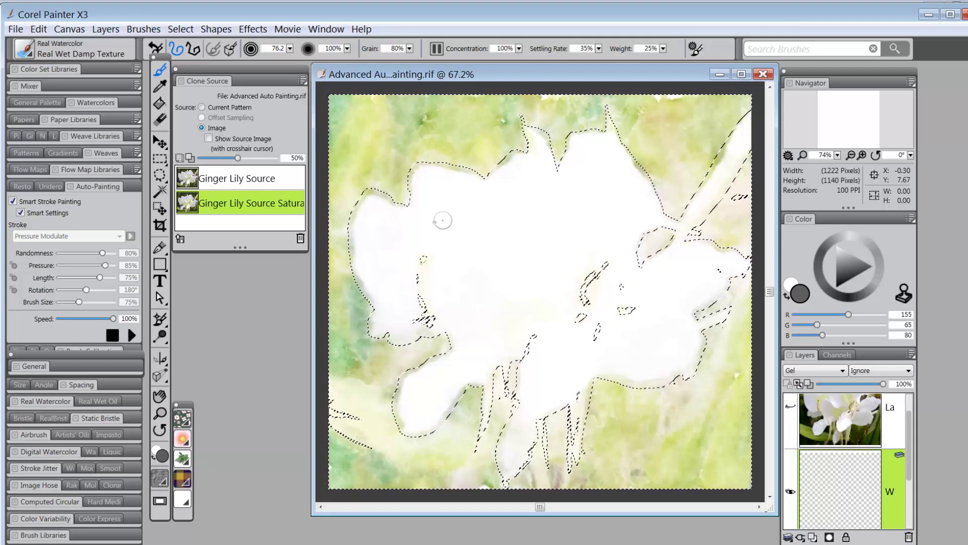
- Apply Transform Selection to the background selection and save it as a new channel named Background Transform, checking it among the channels
click(180, 29)
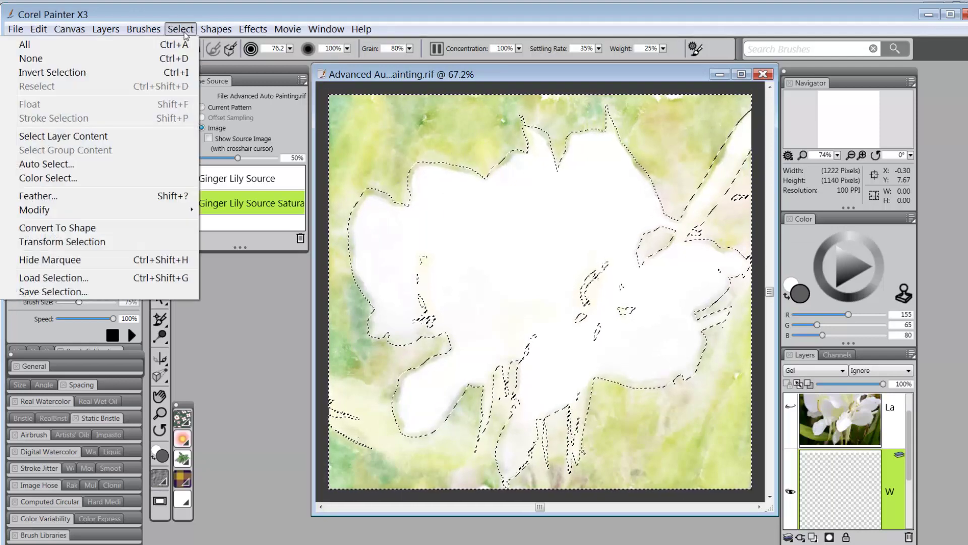
click(93, 240)
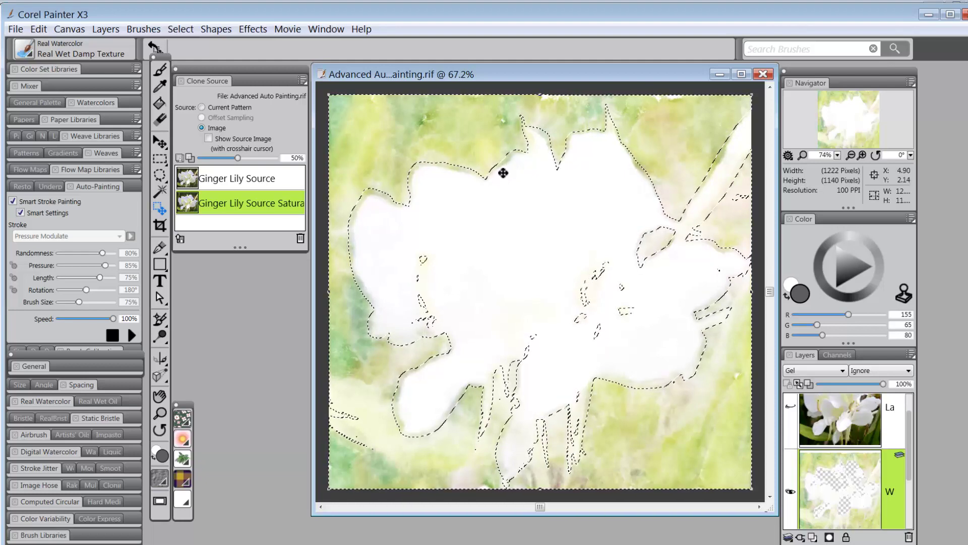
click(180, 29)
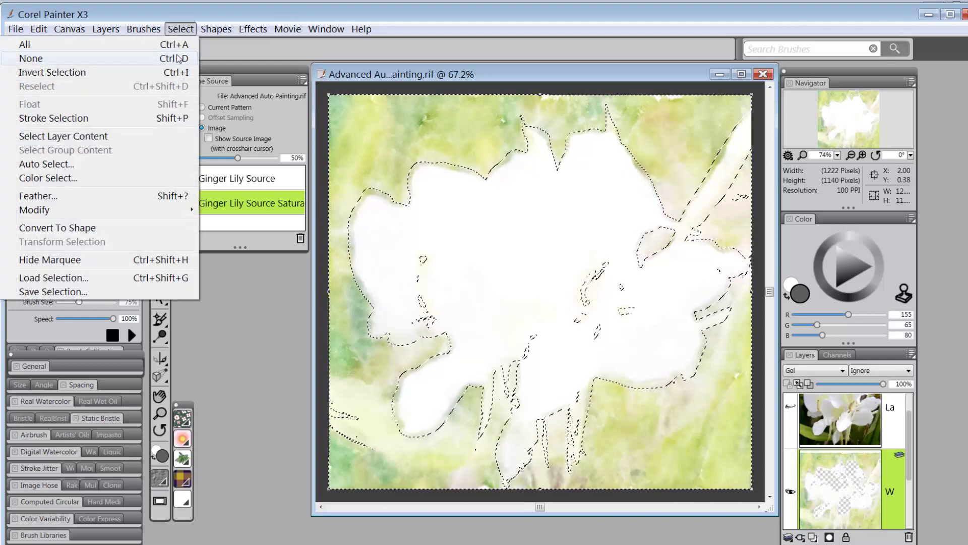
click(71, 292)
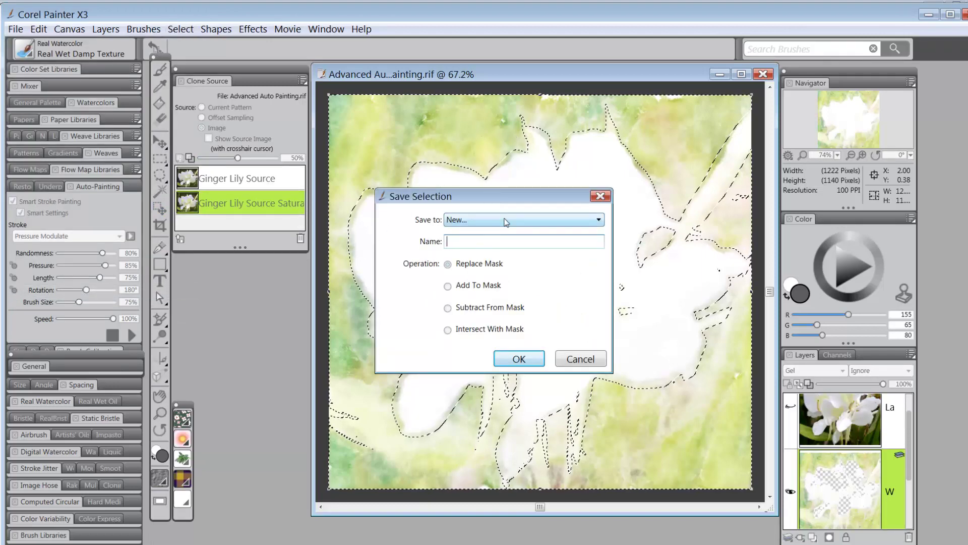
text(Background Transform)
click(520, 359)
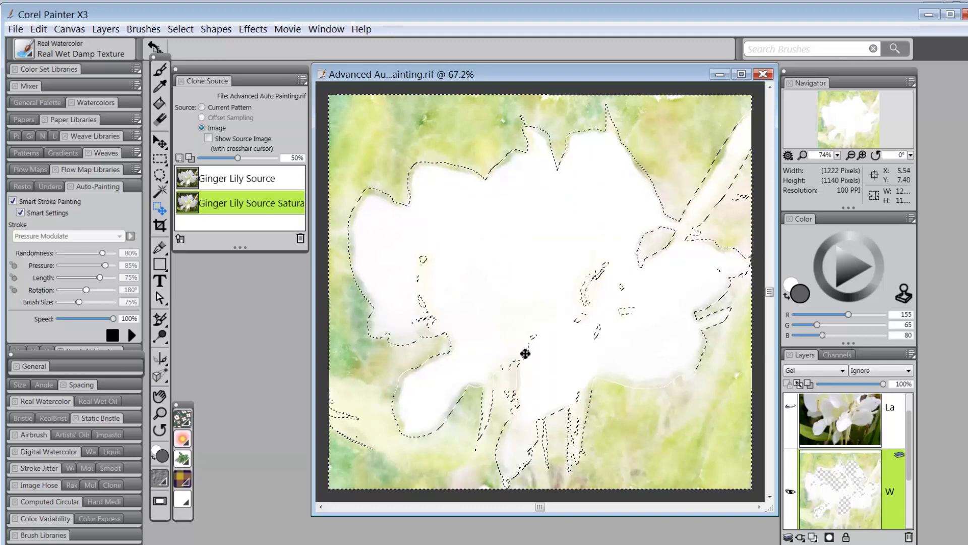
click(847, 355)
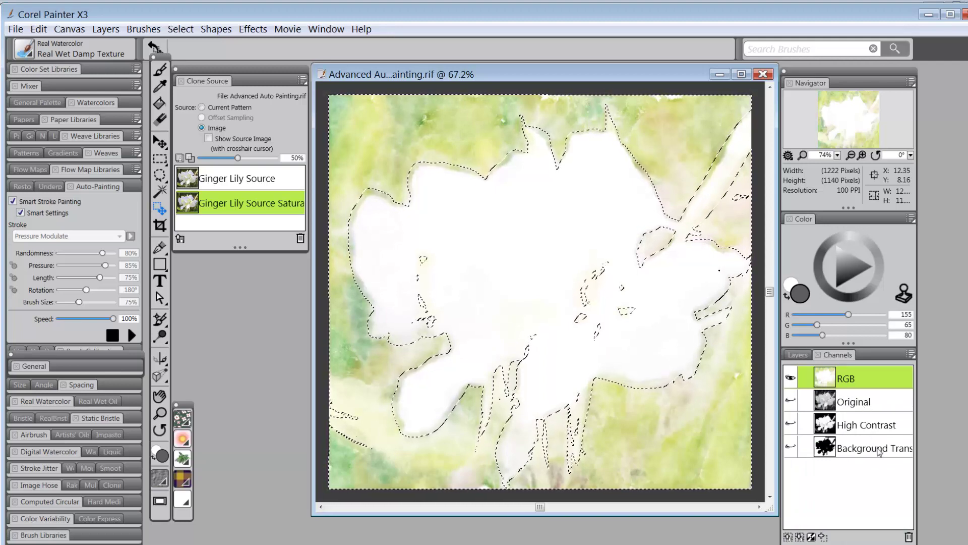
click(799, 354)
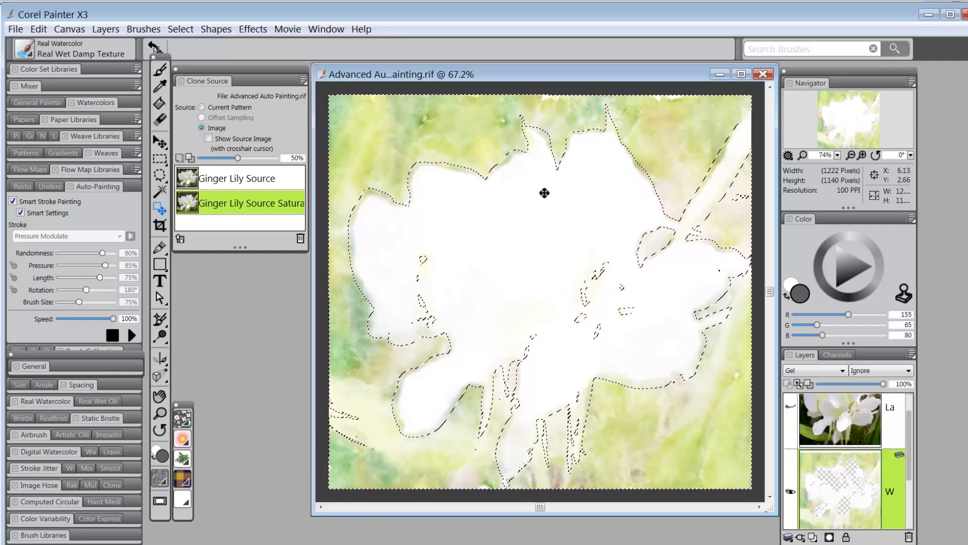
- Invert the background selection to cover the flower, and deselect everything
click(171, 29)
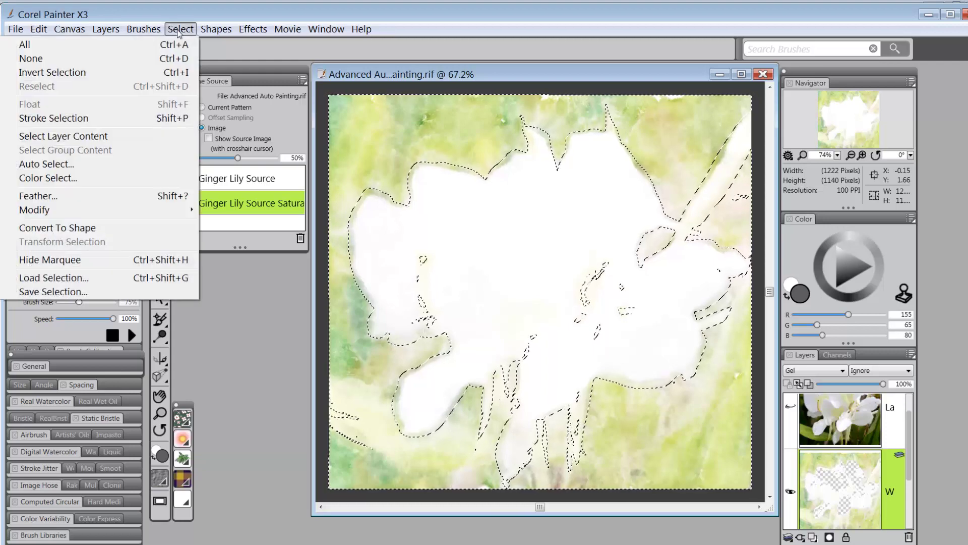
click(83, 74)
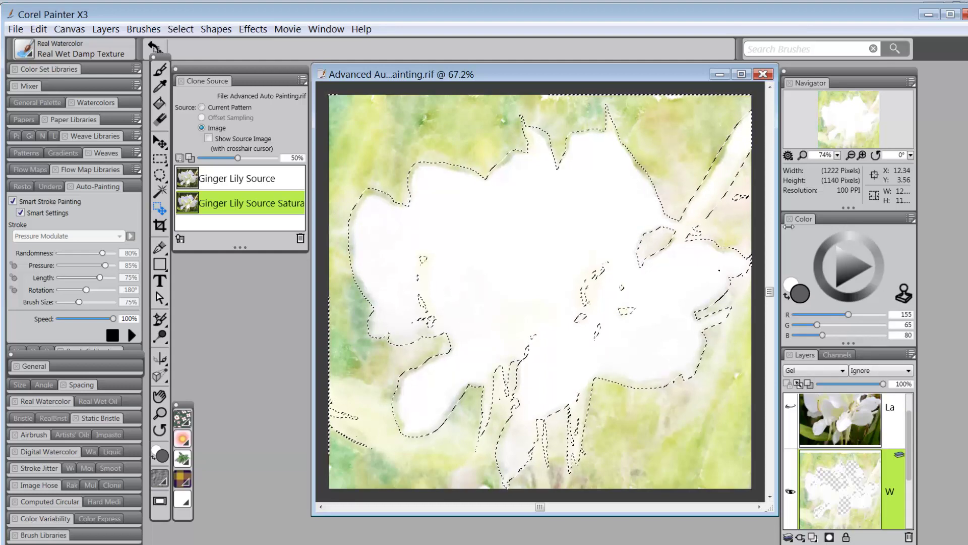
key(ctrl+d)
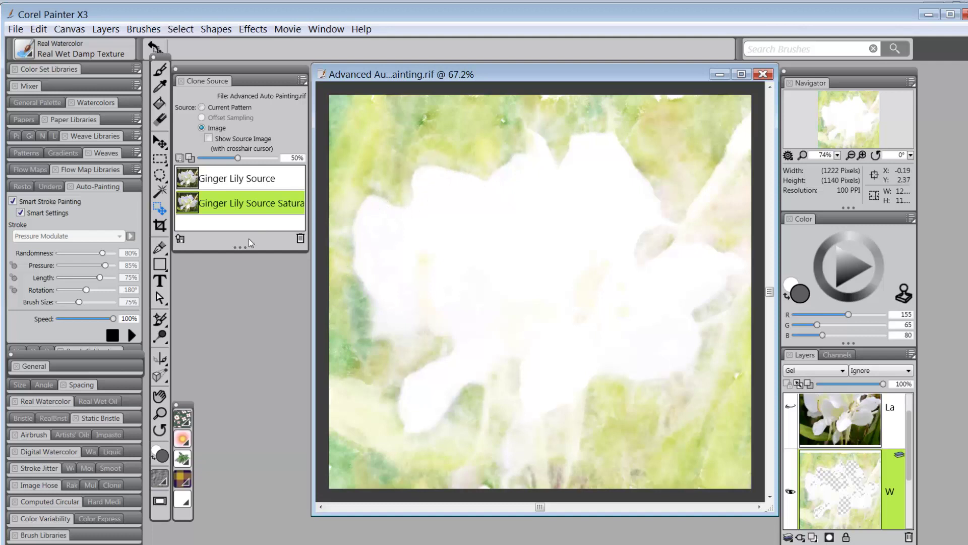
- Activate the Brush tool and load the Background Transform channel as a replacement selection
click(161, 71)
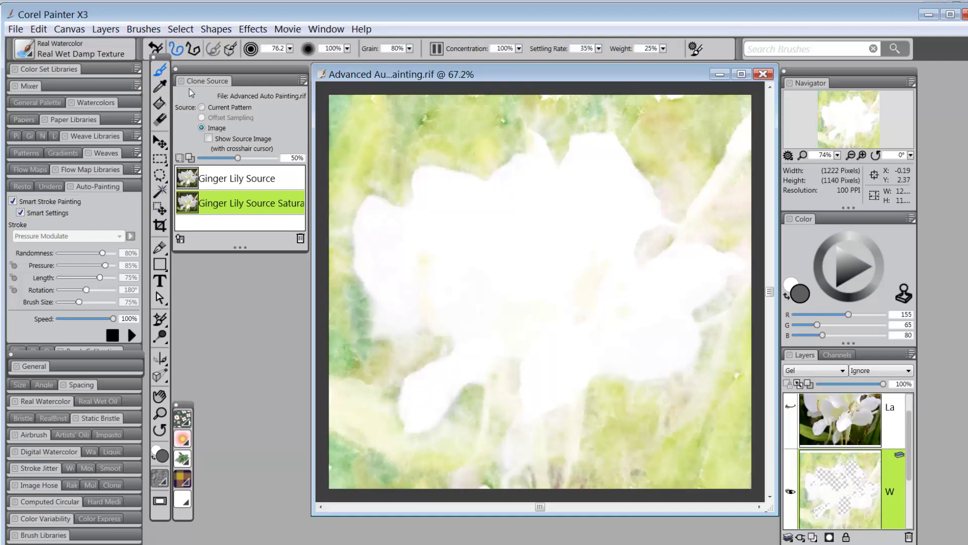
click(180, 29)
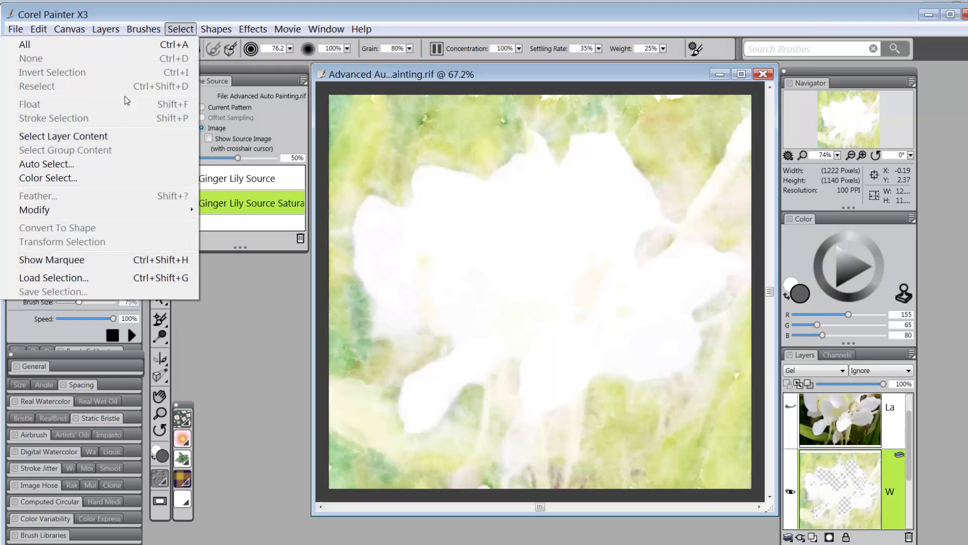
click(82, 277)
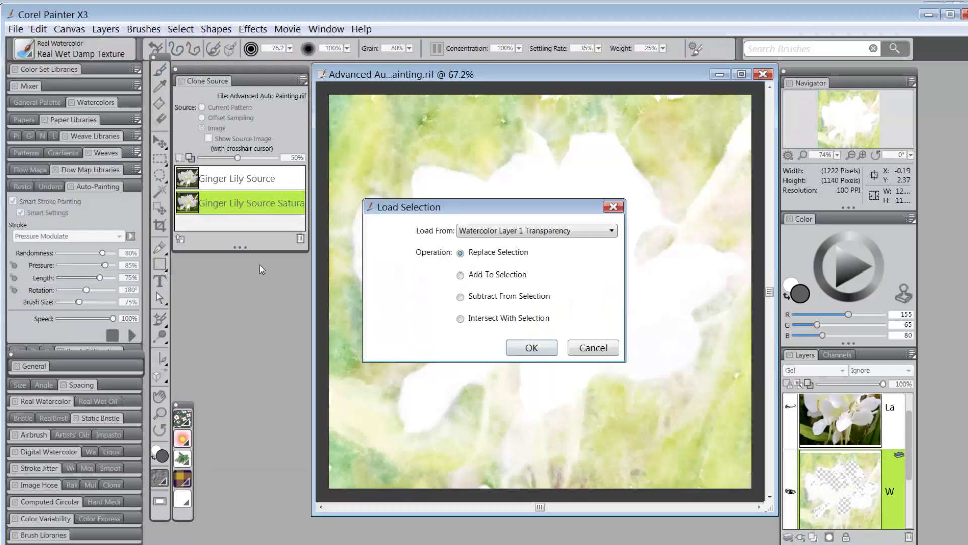
click(612, 230)
click(524, 271)
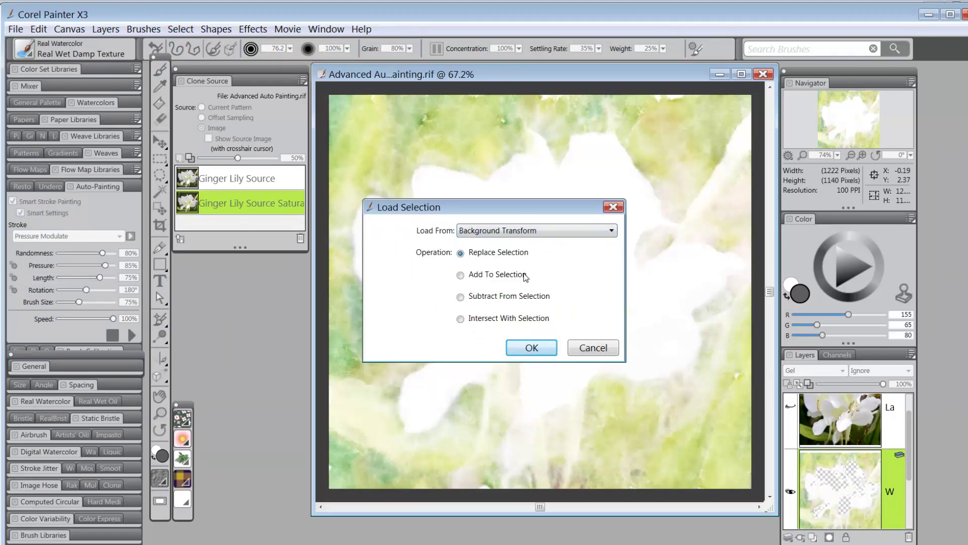
click(532, 347)
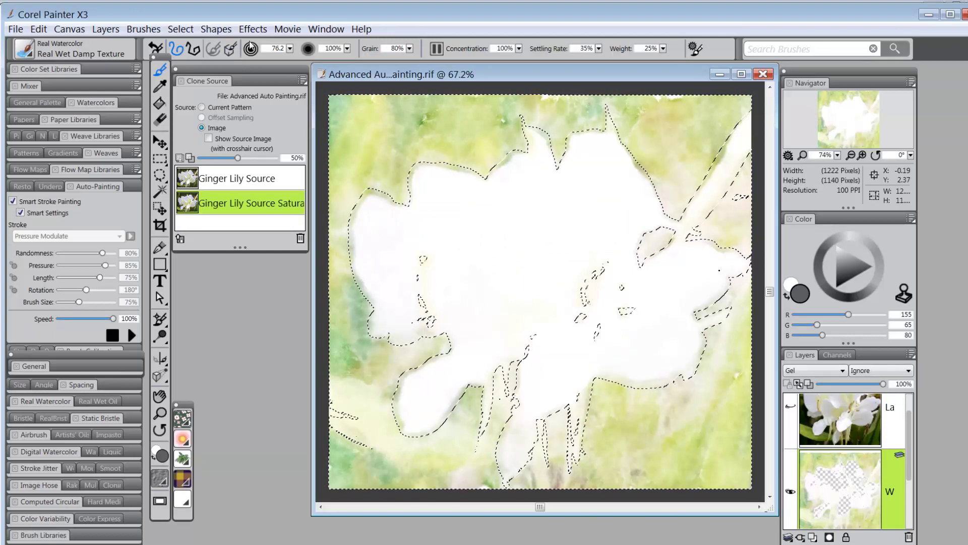
- Invert the selection, clear the watercolor that spread over the flower and deselect
click(180, 30)
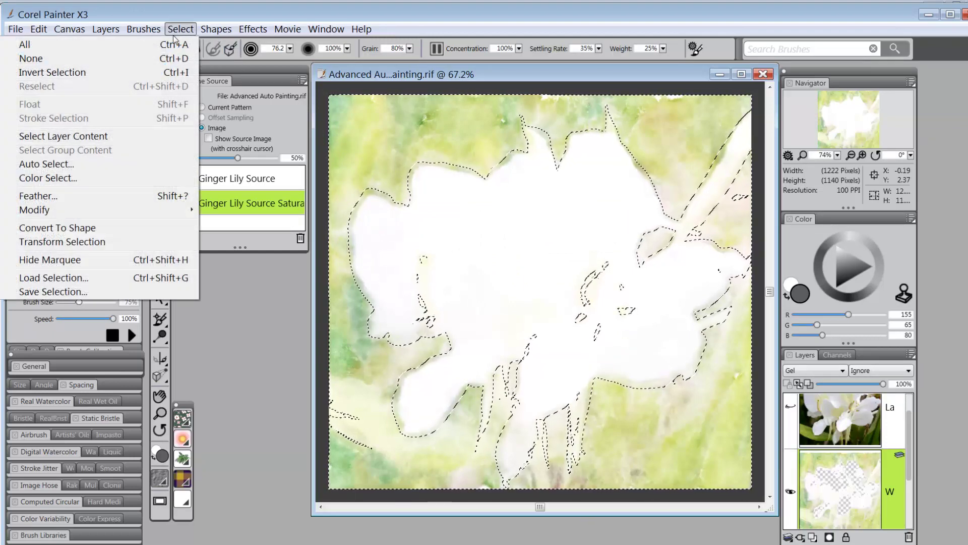
click(69, 72)
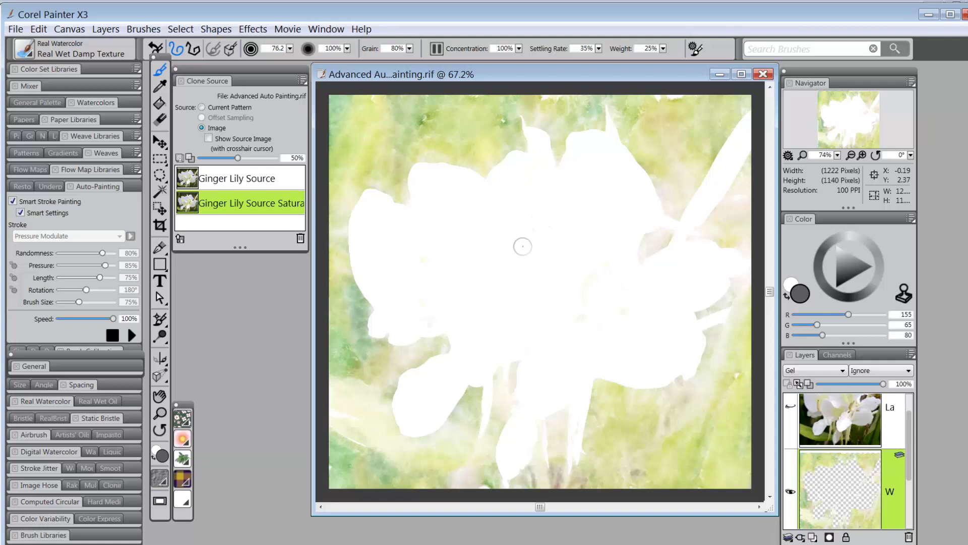
- Lock the background watercolor layer and load the High Contrast channel as a replacement selection on a new watercolor layer
click(898, 464)
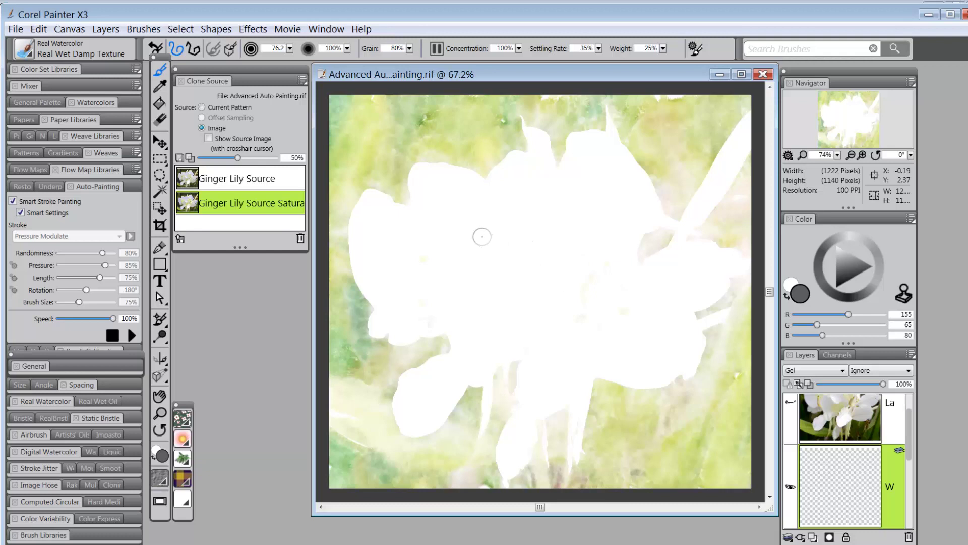
click(183, 30)
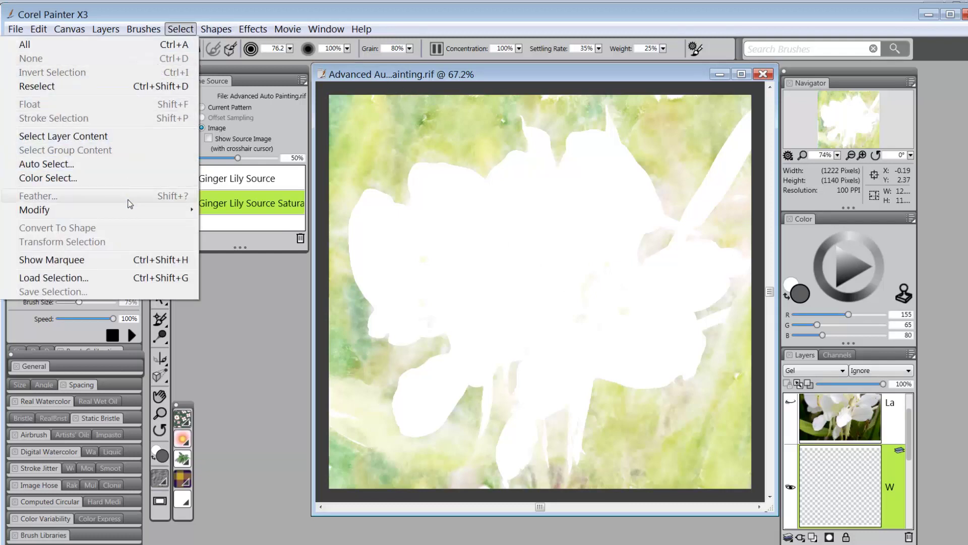
click(115, 278)
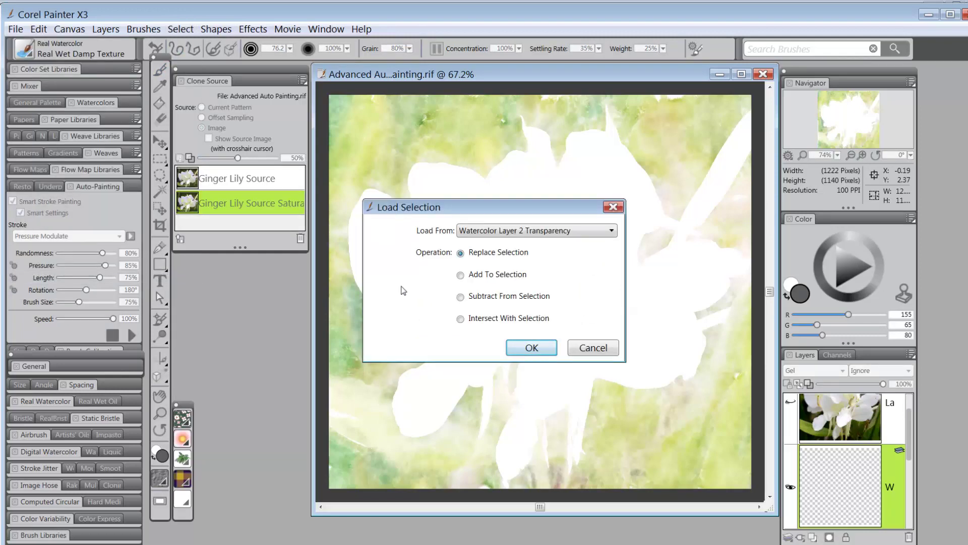
click(611, 231)
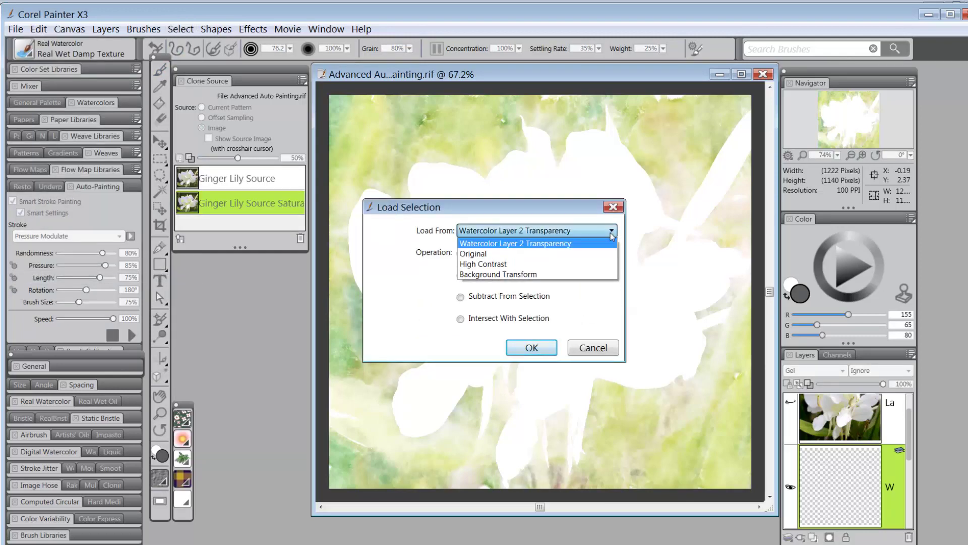
click(501, 265)
click(532, 347)
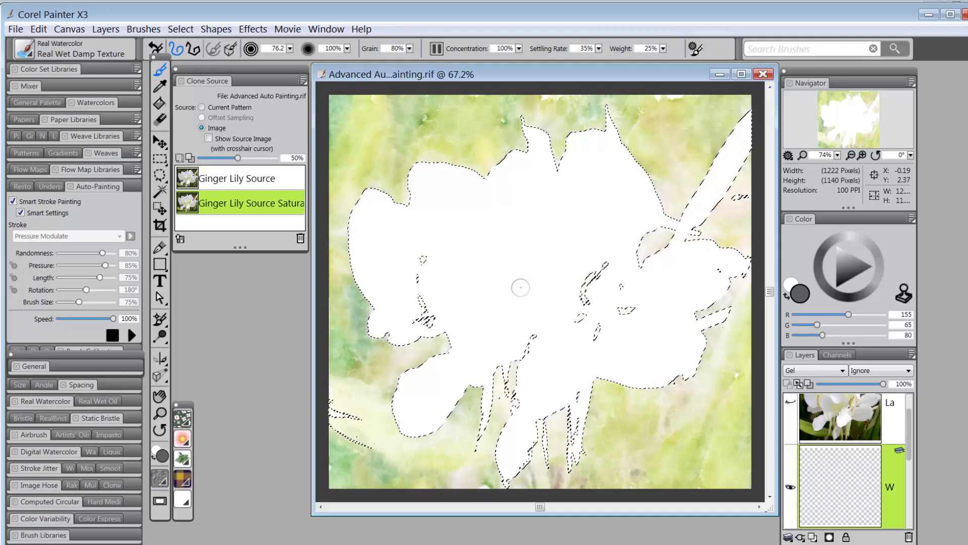
- Auto-paint the selected flower with the Real Watercolor Light Fringe brush at 65% opacity
click(32, 58)
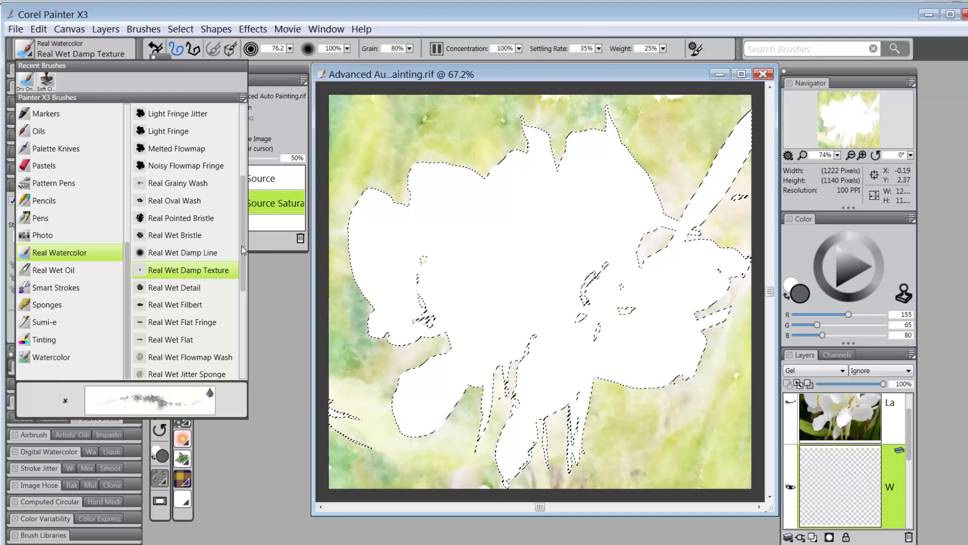
scroll(244, 242, up, 1)
scroll(244, 242, up, 4)
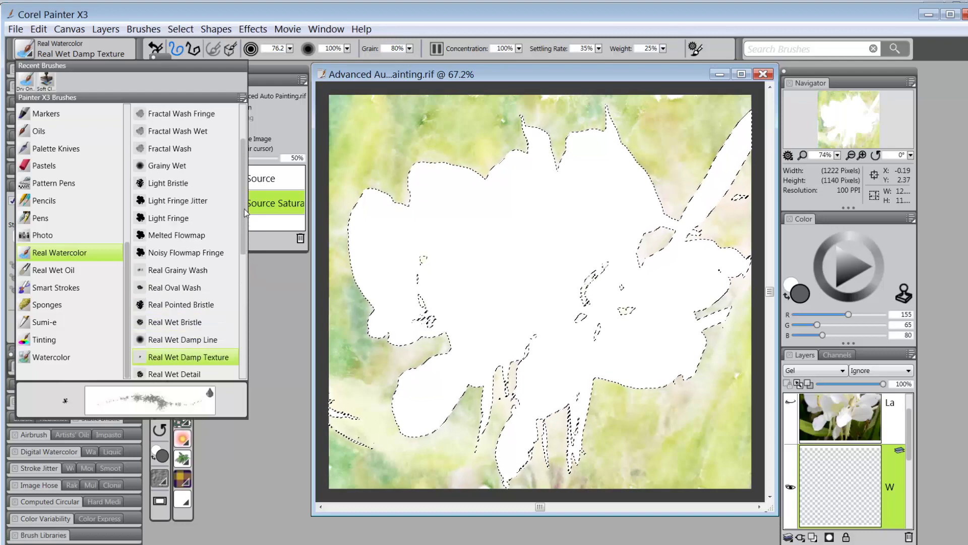
click(181, 219)
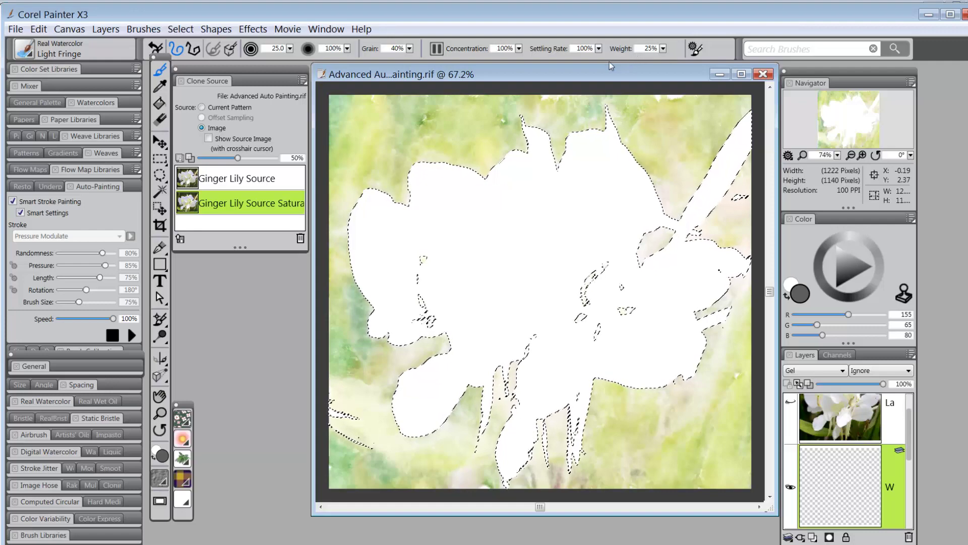
click(347, 48)
drag(294, 57, 251, 57)
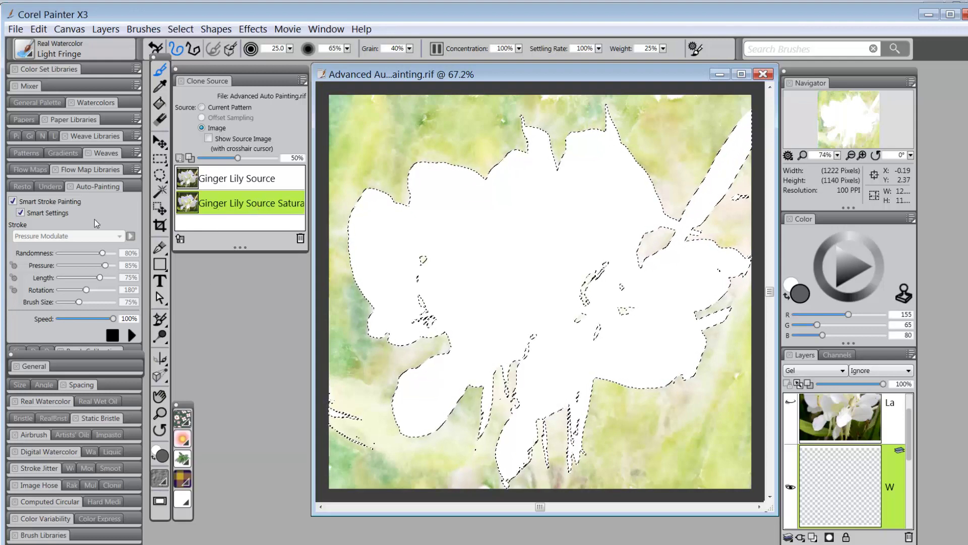
click(132, 336)
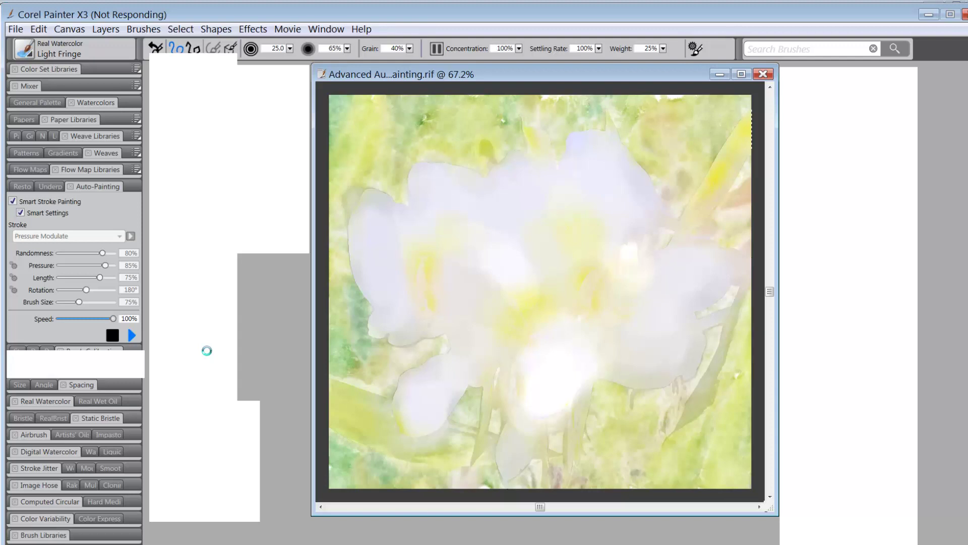
key(alt+Tab)
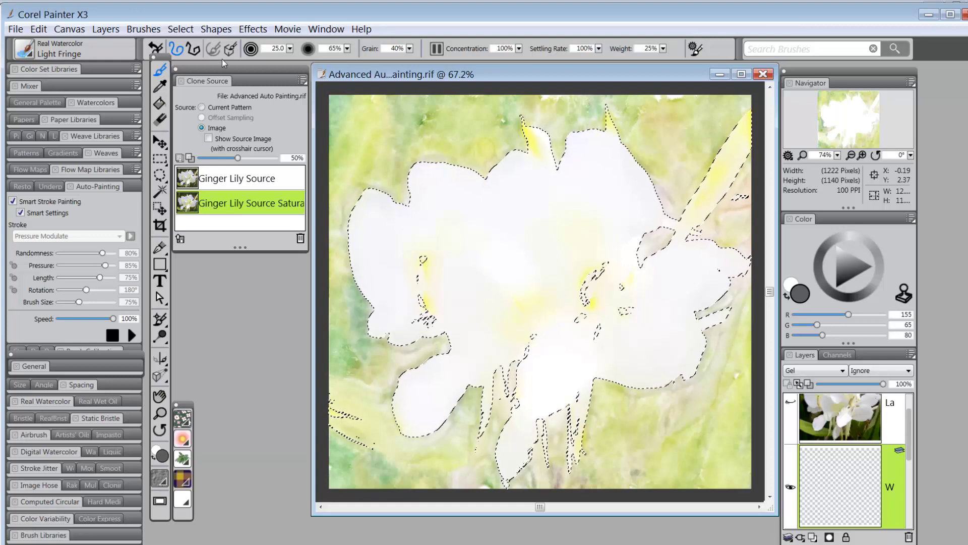
- Load the Background Transform channel as a replacement selection, clear the flower paint that spread over the background and deselect
click(180, 28)
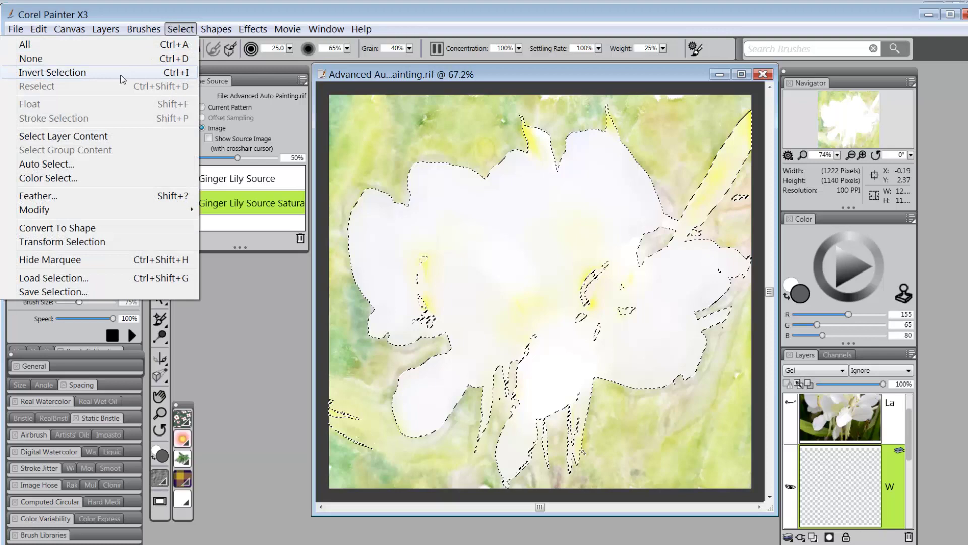
click(88, 279)
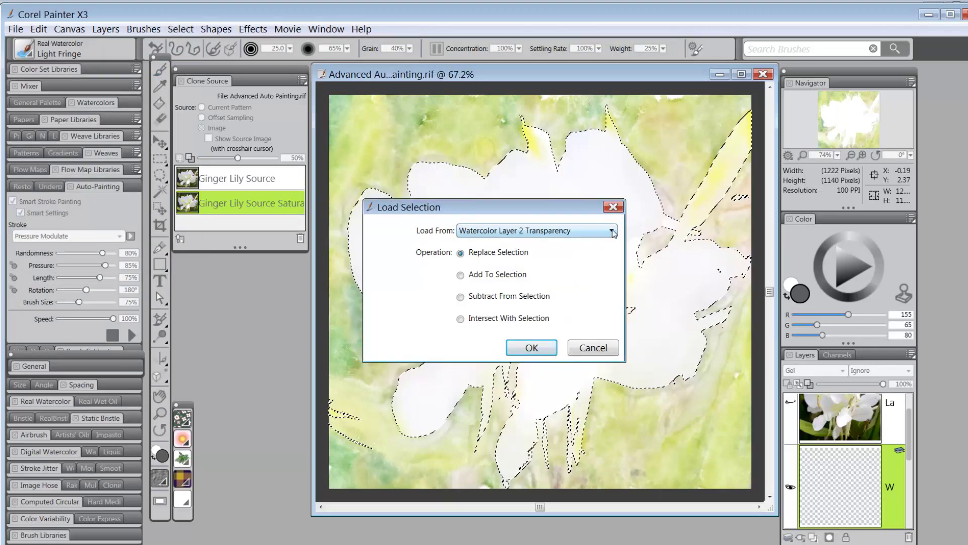
click(612, 232)
click(564, 274)
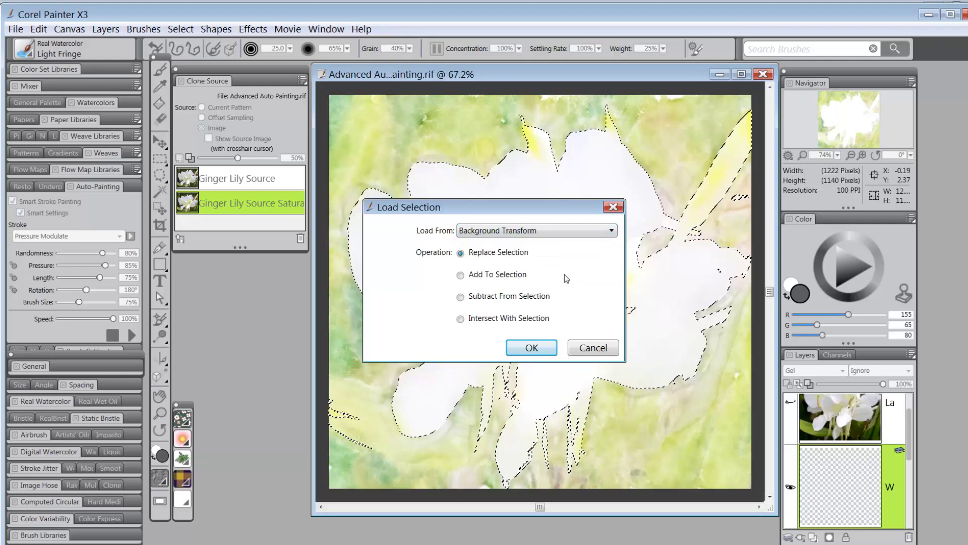
click(533, 347)
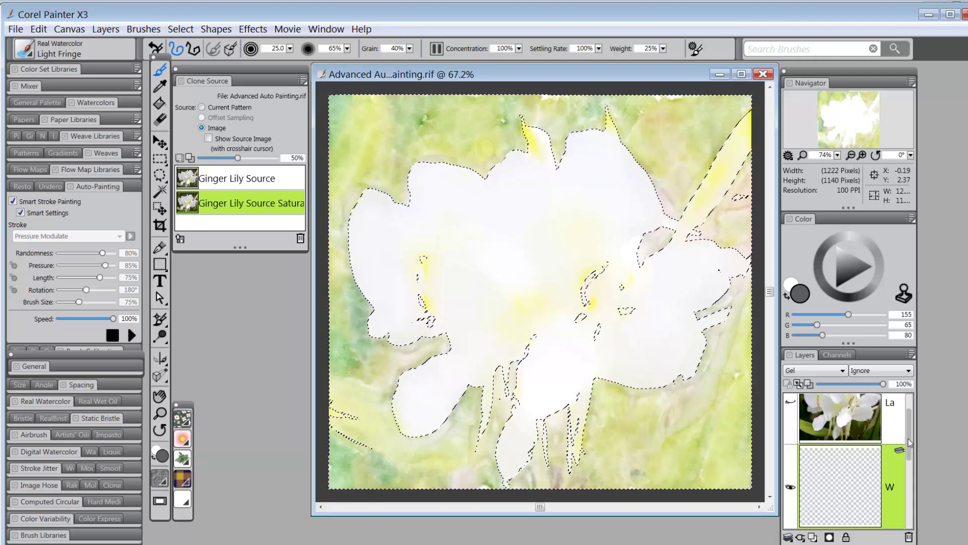
mouse_move(908, 438)
mouse_down()
mouse_move(915, 477)
mouse_move(908, 444)
mouse_up()
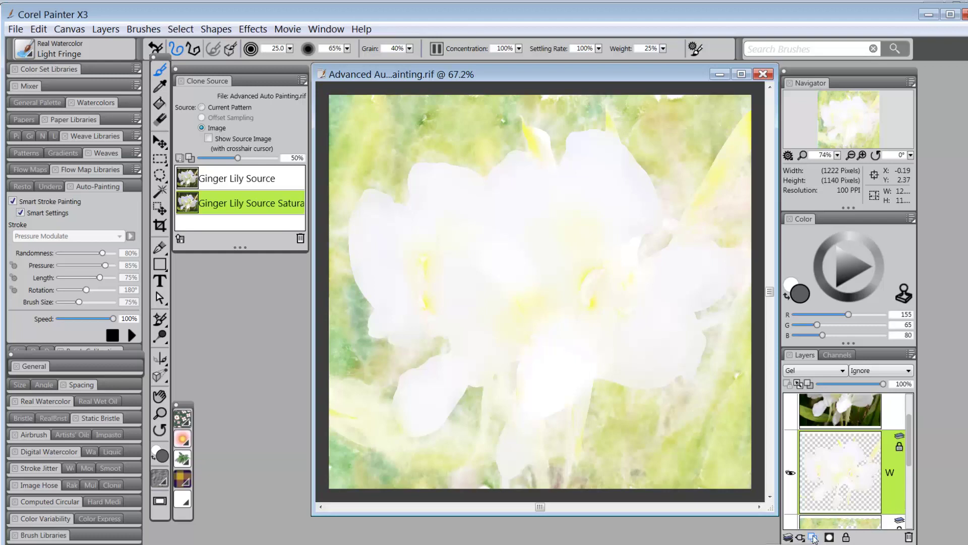
- Add a new layer above the flower watercolor and activate the Soft Edge Cloner brush from the detached Restoration controls
click(812, 538)
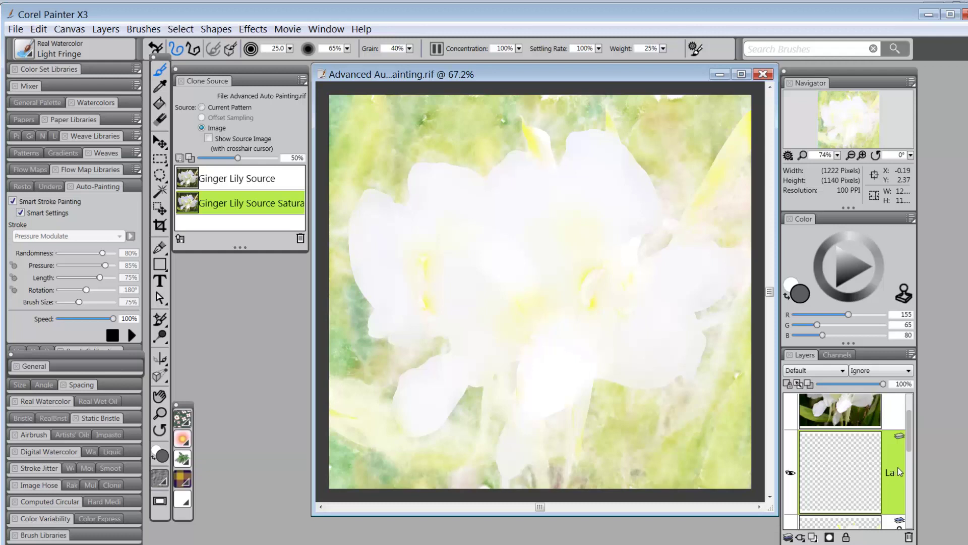
click(26, 185)
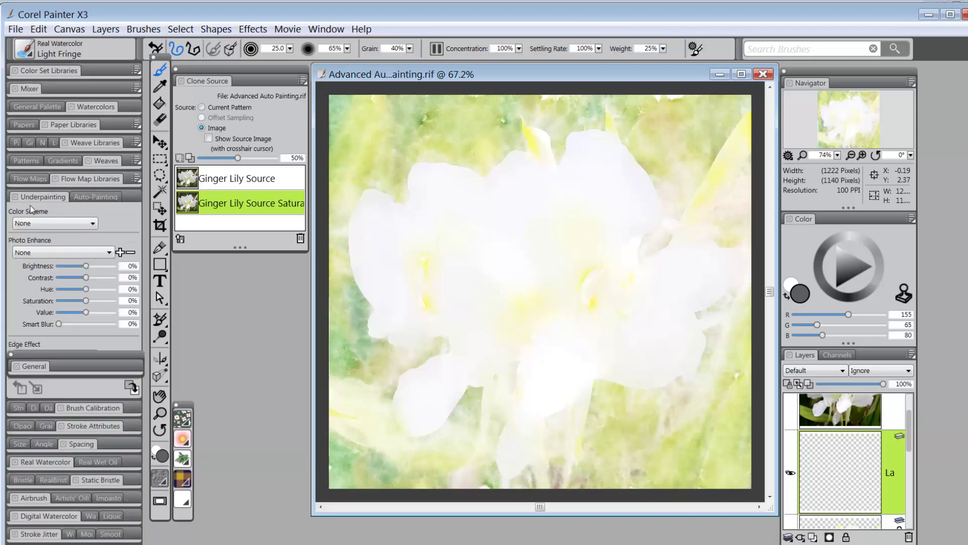
drag(44, 193, 221, 255)
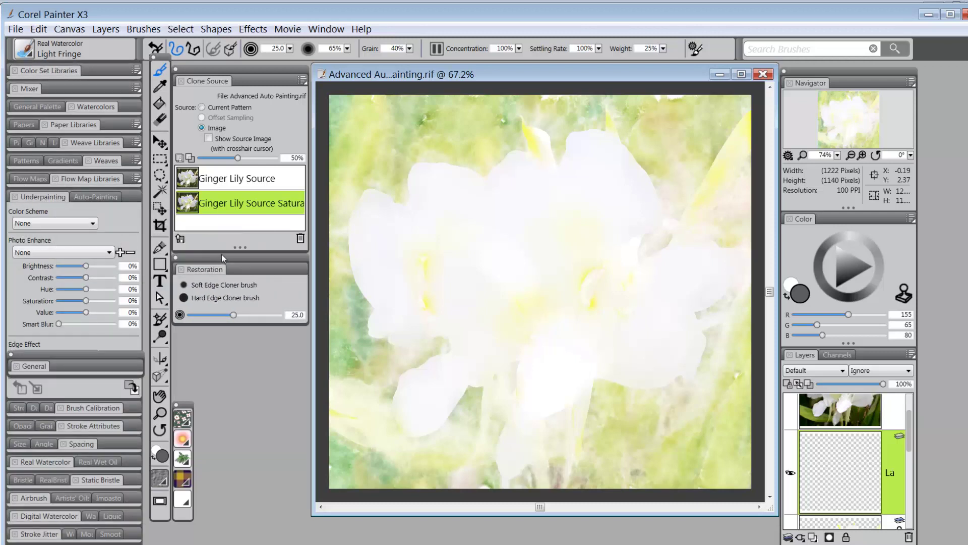
click(326, 29)
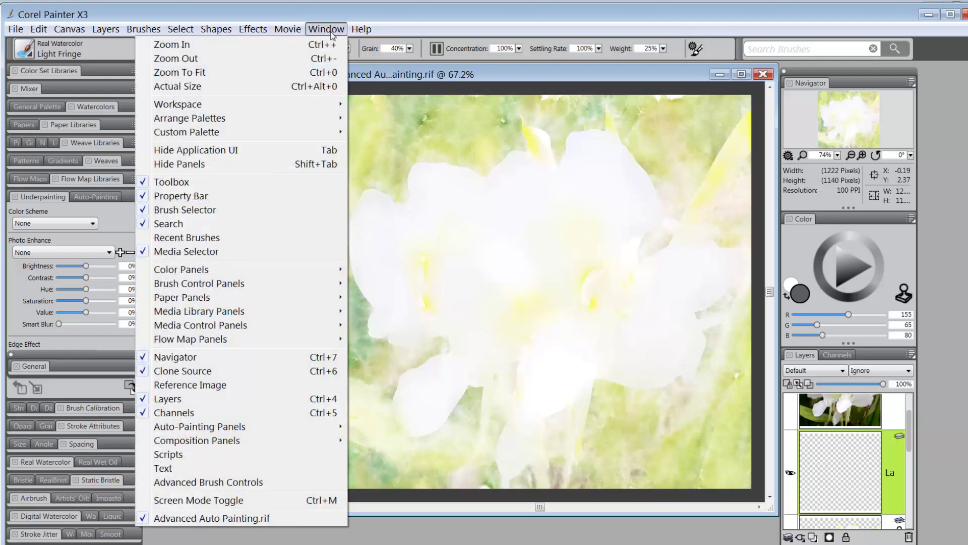
mouse_move(189, 429)
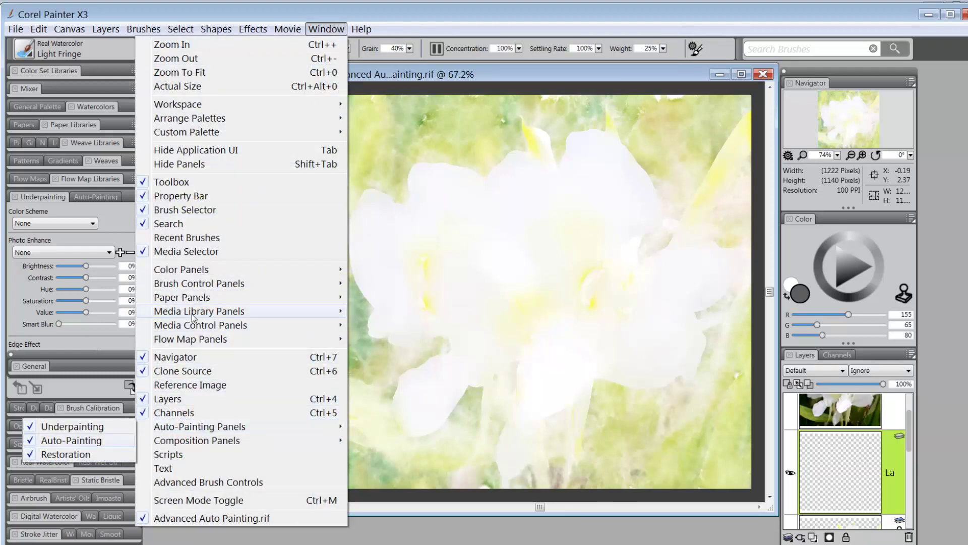
click(422, 540)
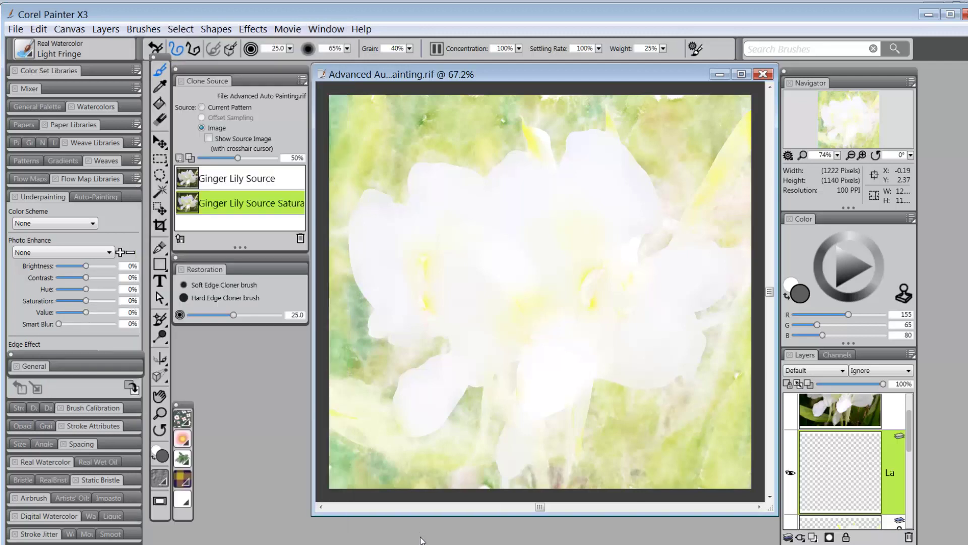
click(191, 284)
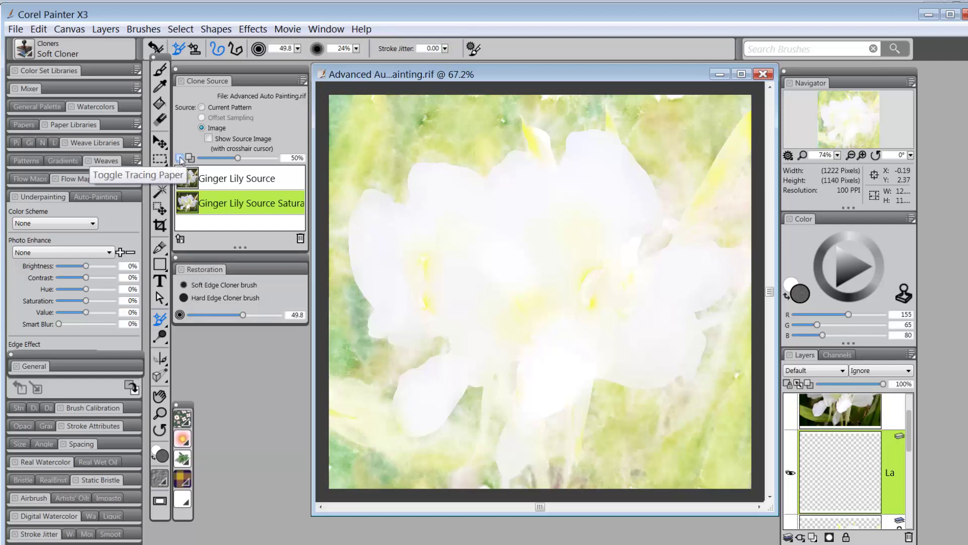
- Using tracing paper at 82%, clone the stamens and dark gaps between the petals onto the new layer, and lock that layer
click(179, 158)
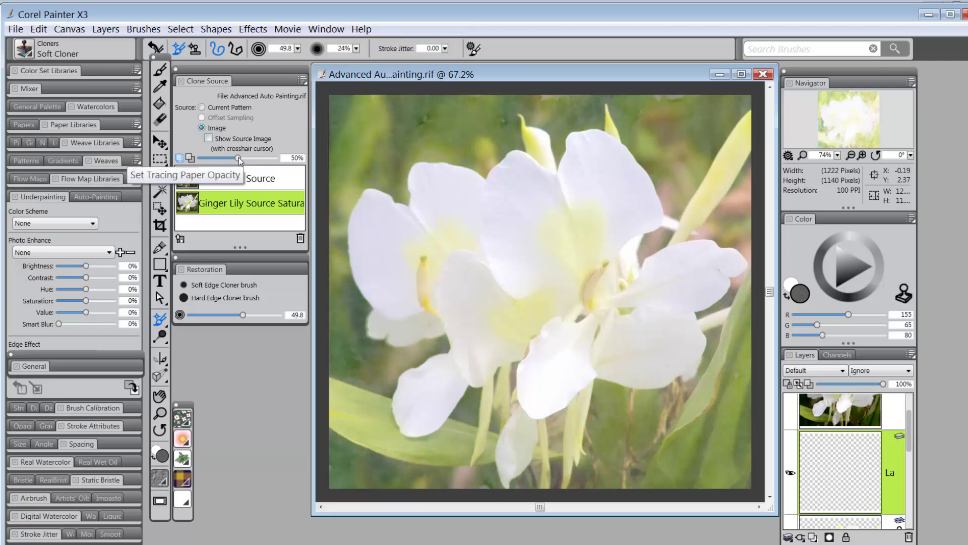
drag(239, 158, 257, 163)
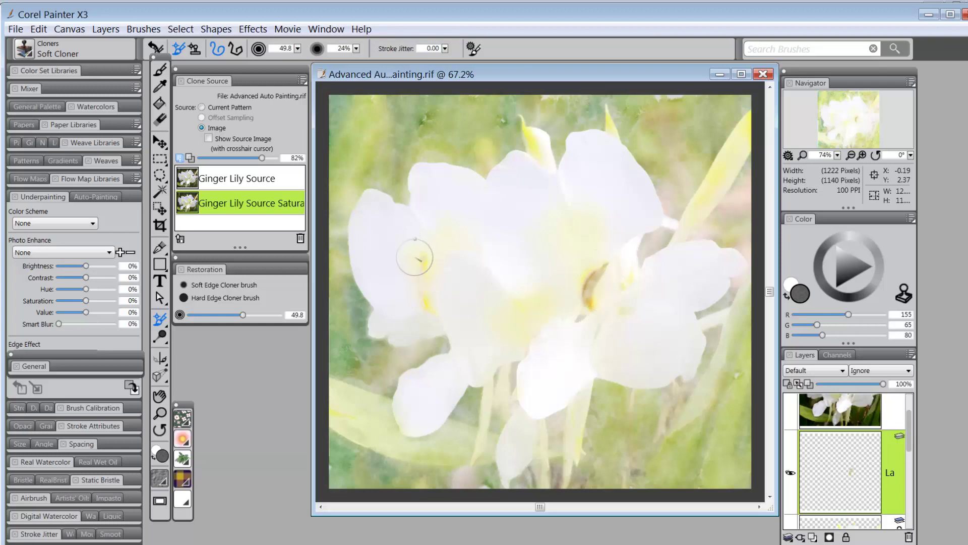
mouse_move(423, 260)
mouse_down()
mouse_move(423, 303)
mouse_move(433, 313)
mouse_move(422, 292)
mouse_move(441, 317)
mouse_move(427, 266)
mouse_move(425, 292)
mouse_move(425, 258)
mouse_move(433, 311)
mouse_up()
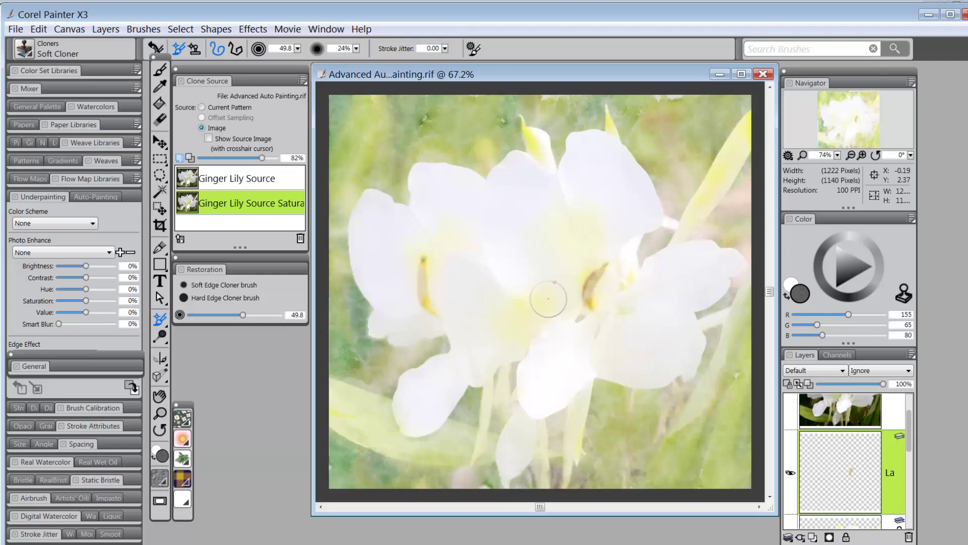
mouse_move(650, 238)
mouse_down()
mouse_move(641, 264)
mouse_move(642, 239)
mouse_move(666, 235)
mouse_move(620, 285)
mouse_move(618, 254)
mouse_move(637, 238)
mouse_move(622, 249)
mouse_move(628, 240)
mouse_move(619, 251)
mouse_move(643, 234)
mouse_move(620, 271)
mouse_move(636, 258)
mouse_move(625, 247)
mouse_move(633, 273)
mouse_move(618, 311)
mouse_move(629, 313)
mouse_move(619, 283)
mouse_move(624, 292)
mouse_move(610, 311)
mouse_move(603, 300)
mouse_move(584, 328)
mouse_move(586, 308)
mouse_move(579, 318)
mouse_move(579, 308)
mouse_move(556, 314)
mouse_move(523, 346)
mouse_move(514, 383)
mouse_move(518, 356)
mouse_move(491, 381)
mouse_move(516, 272)
mouse_move(507, 290)
mouse_up()
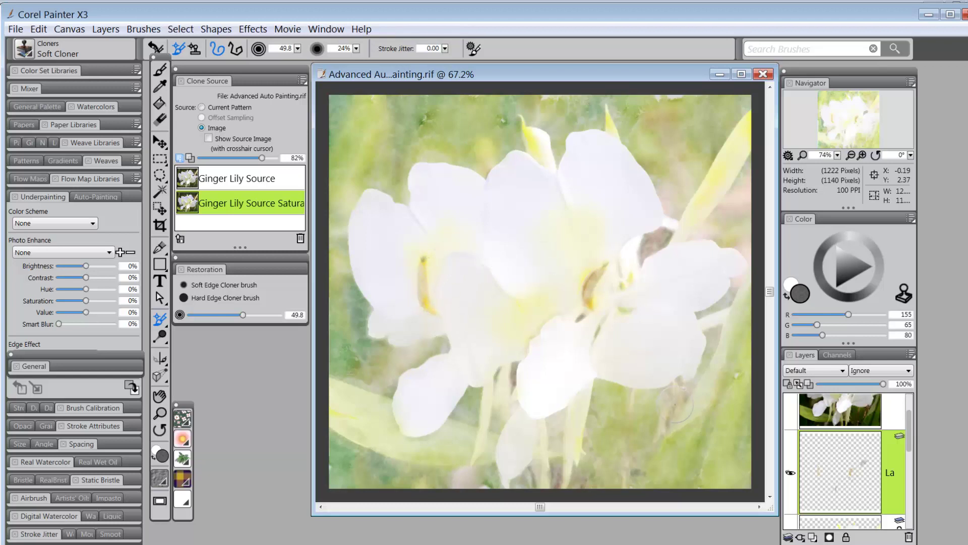
mouse_move(675, 339)
mouse_down()
mouse_move(706, 310)
mouse_move(697, 311)
mouse_move(716, 316)
mouse_move(701, 329)
mouse_move(718, 322)
mouse_move(709, 346)
mouse_up()
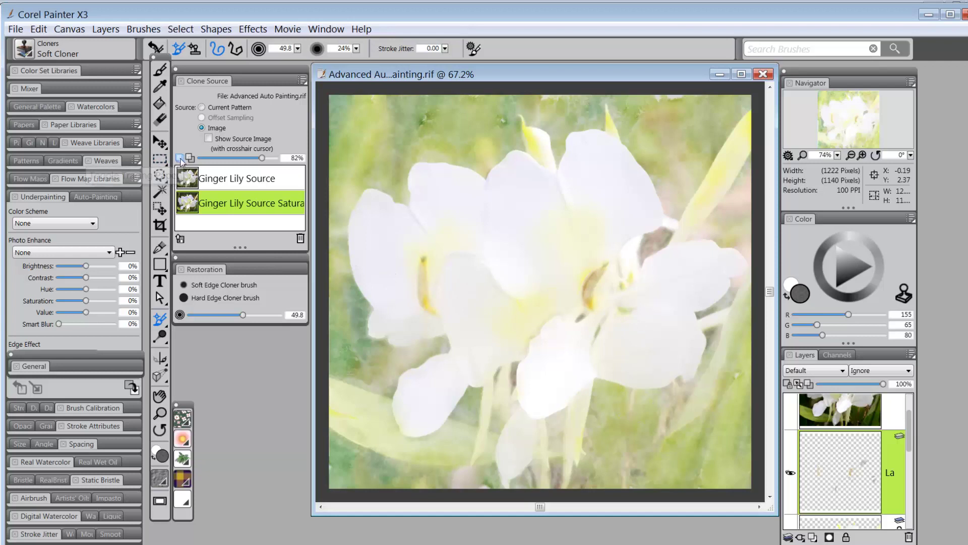
click(180, 157)
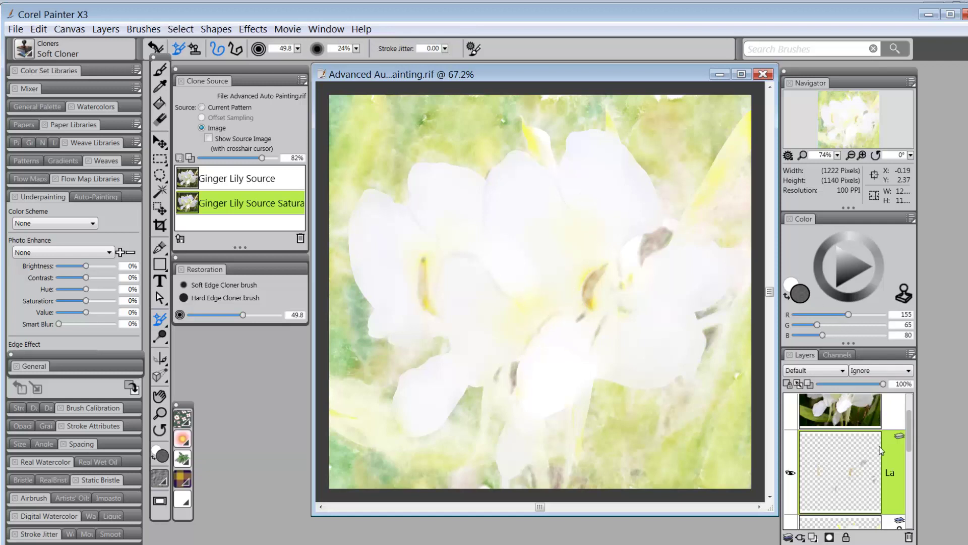
click(899, 445)
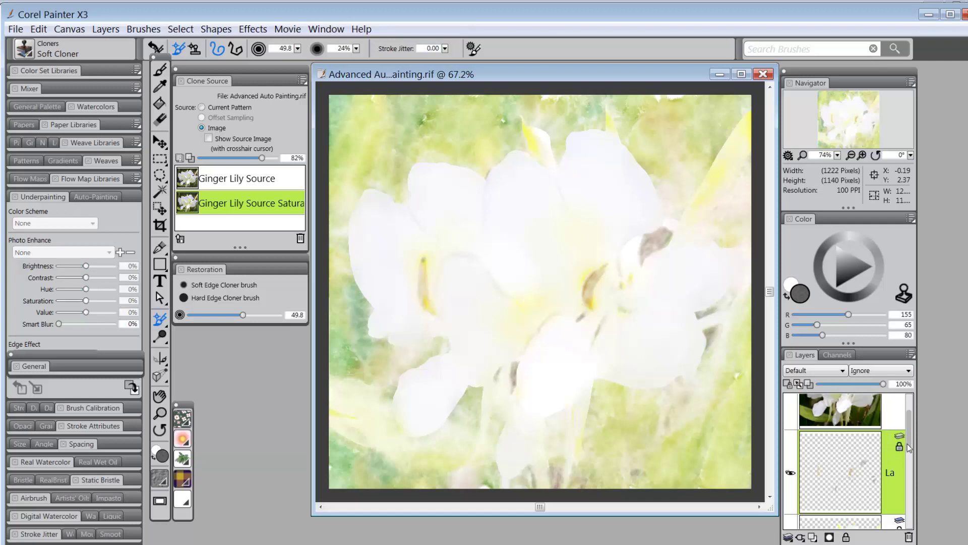
- Show and unlock the original photo layer at the head of the layer stack, and make it the active layer
scroll(908, 440, up, 2)
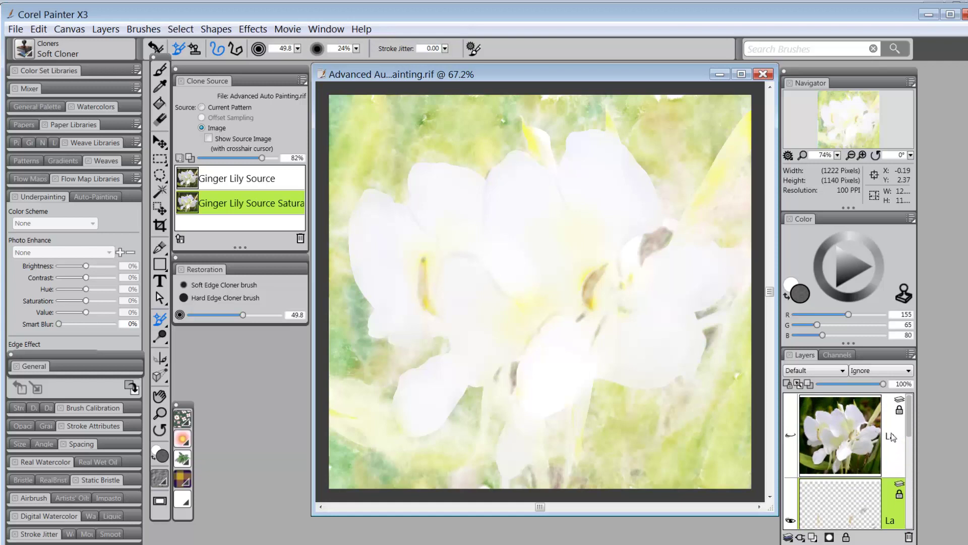
click(790, 436)
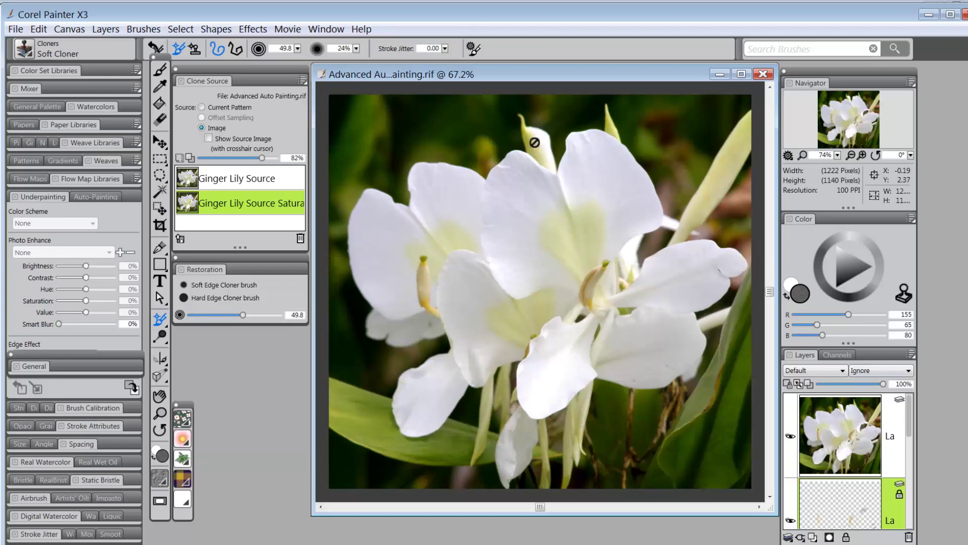
click(253, 29)
mouse_move(178, 92)
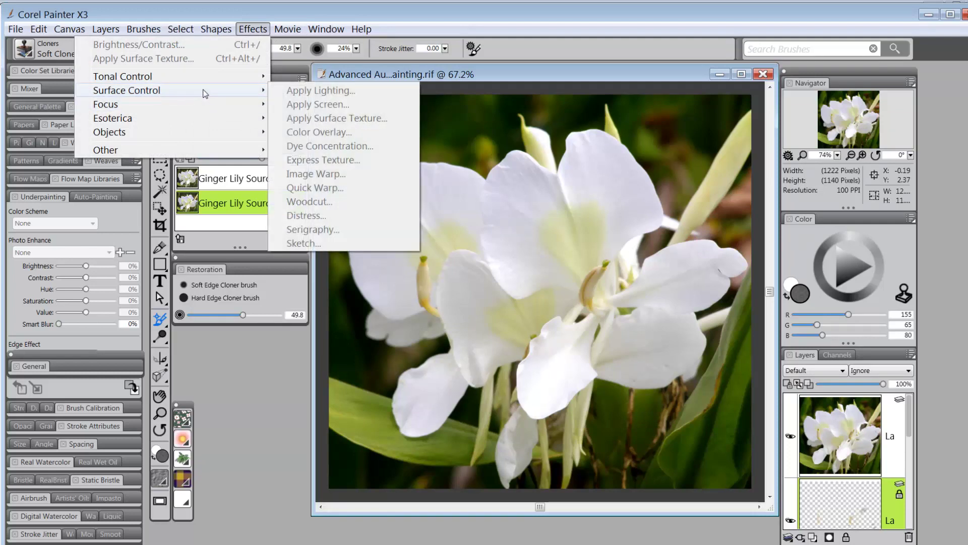
click(895, 418)
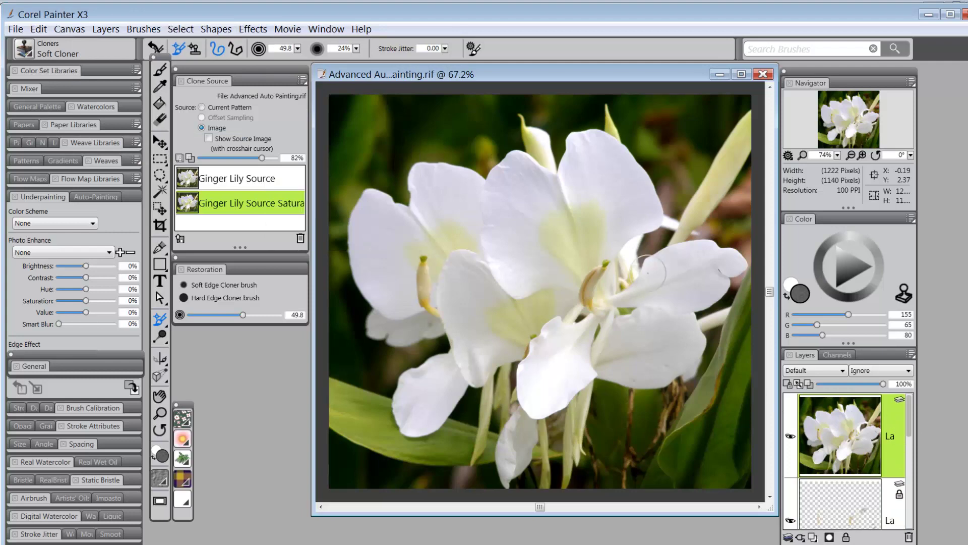
- Start the Sketch surface effect on the photo layer with Threshold Low at 2% and Sensitivity at 3.68
click(252, 28)
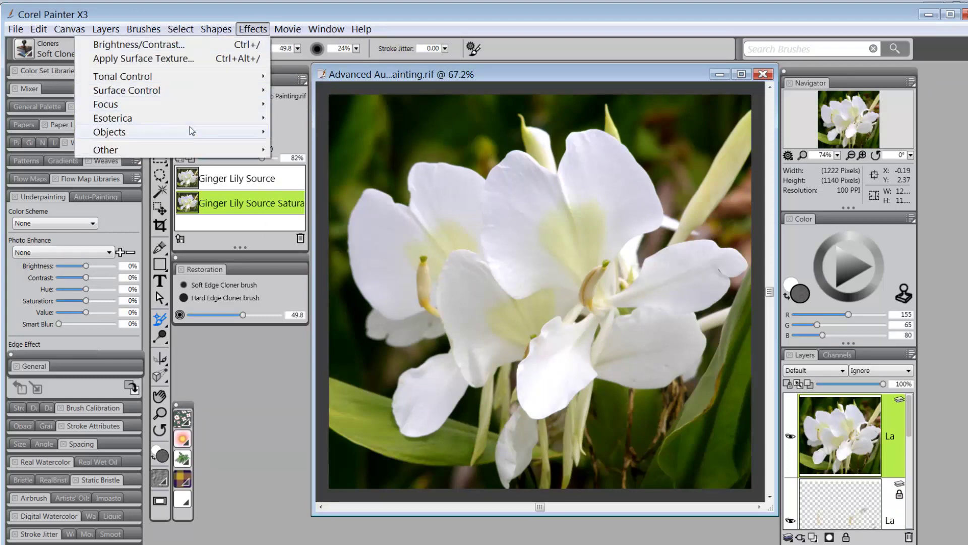
mouse_move(179, 93)
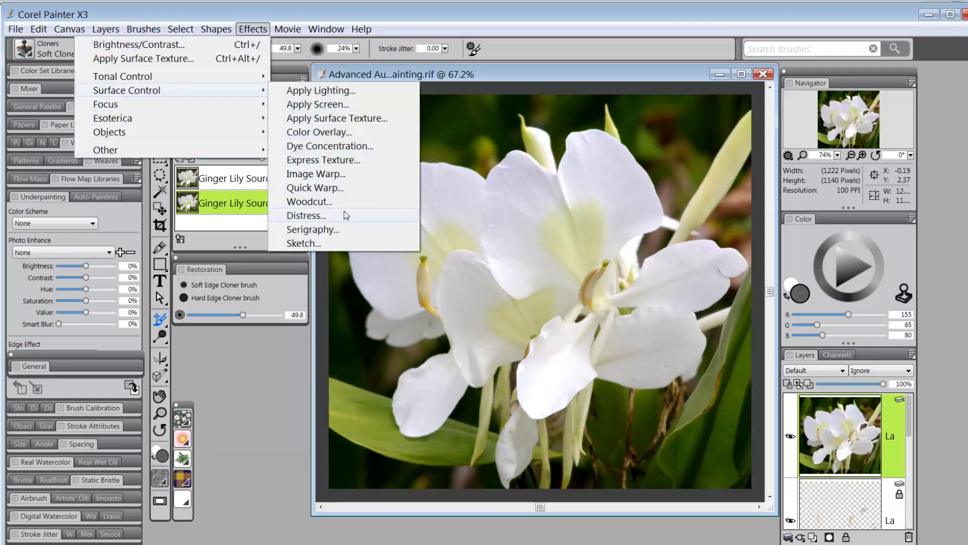
click(312, 244)
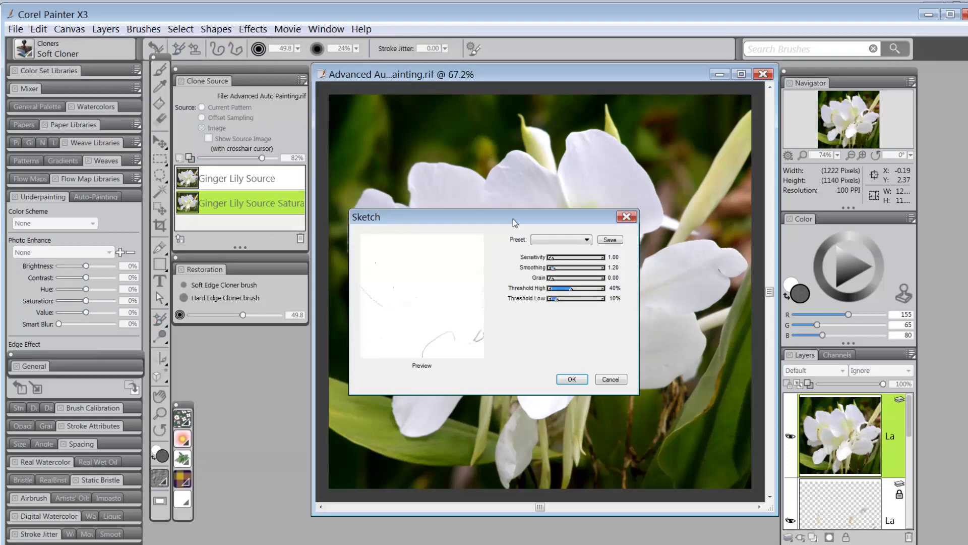
drag(514, 223, 442, 234)
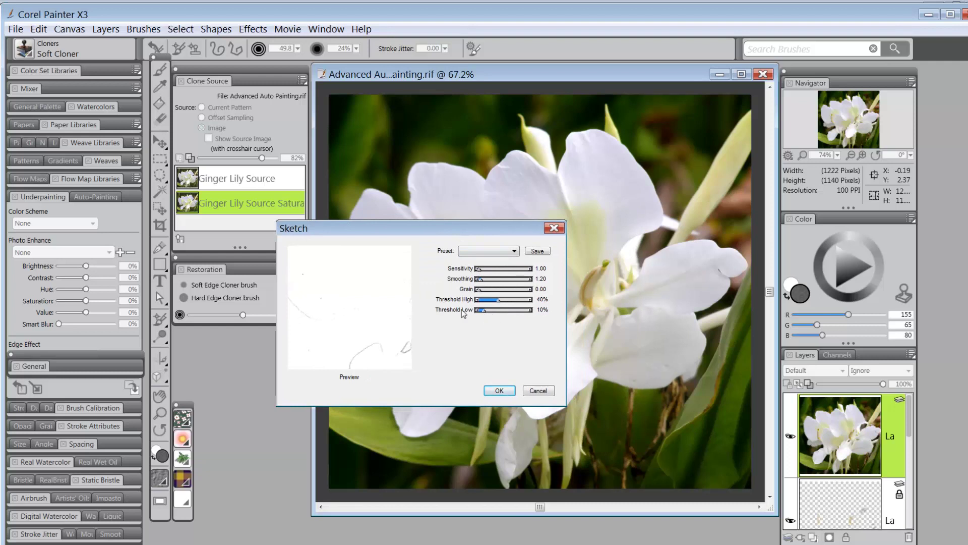
drag(402, 294, 340, 307)
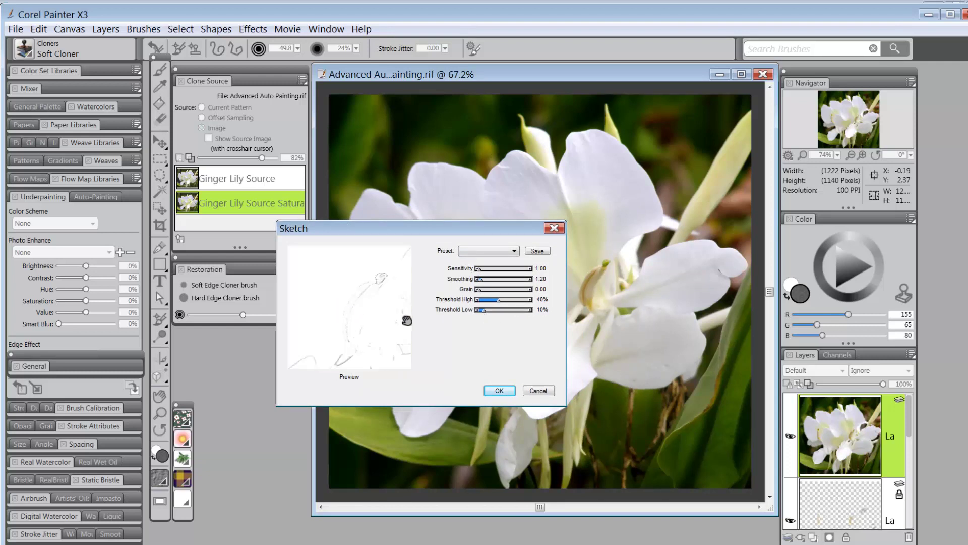
drag(404, 320, 389, 322)
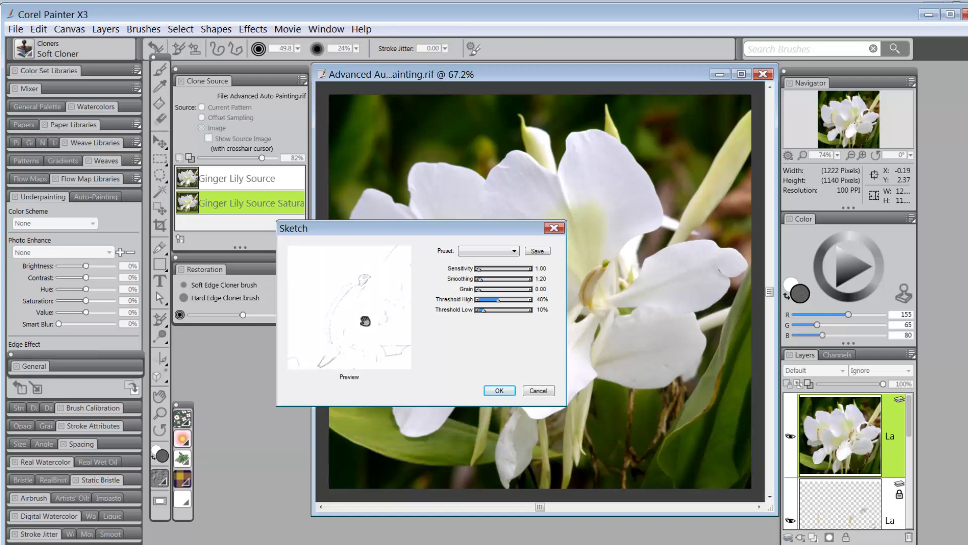
drag(372, 313, 369, 296)
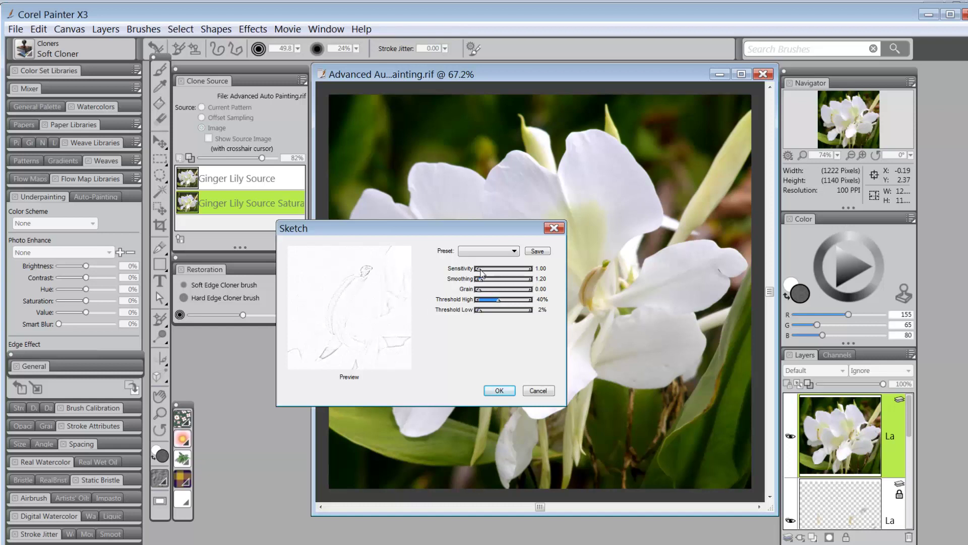
drag(494, 275, 510, 277)
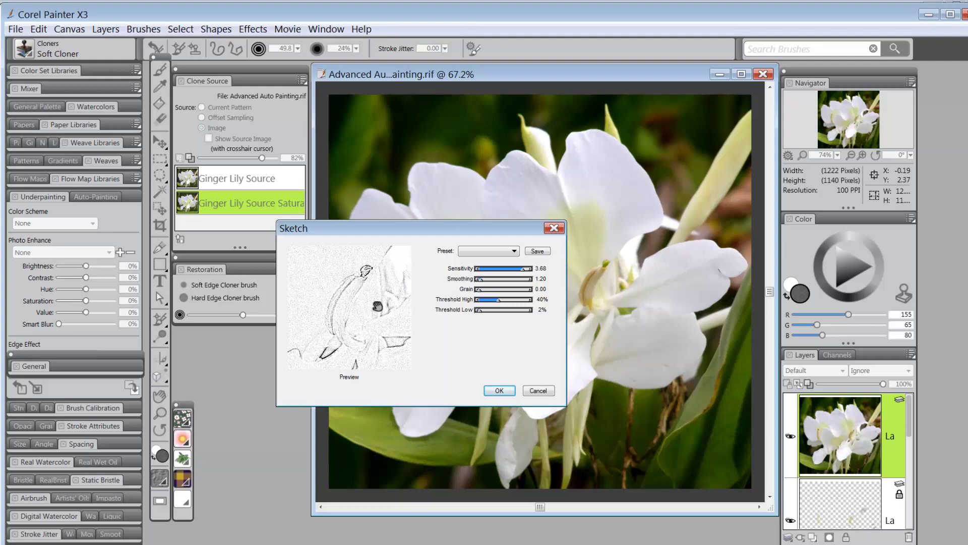
- Set the sketch Smoothing to 4.37, check different flower areas in the preview, and apply the effect
mouse_move(384, 282)
mouse_down()
mouse_move(371, 291)
mouse_move(386, 297)
mouse_move(363, 325)
mouse_move(383, 339)
mouse_move(380, 295)
mouse_up()
mouse_move(380, 294)
mouse_down()
mouse_move(370, 316)
mouse_move(371, 278)
mouse_up()
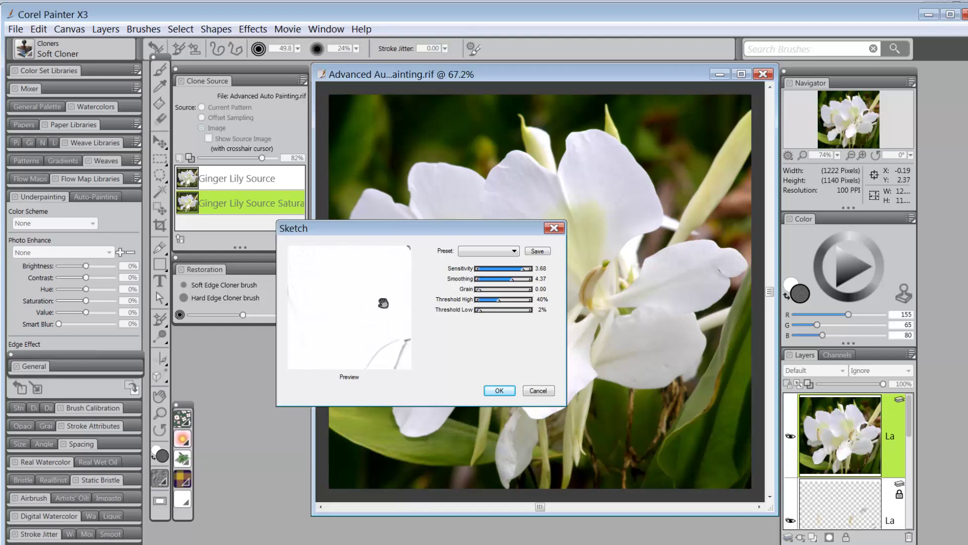
mouse_move(384, 303)
mouse_down()
mouse_move(384, 338)
mouse_move(320, 291)
mouse_up()
mouse_move(366, 337)
mouse_down()
mouse_move(316, 298)
mouse_move(340, 310)
mouse_move(323, 286)
mouse_up()
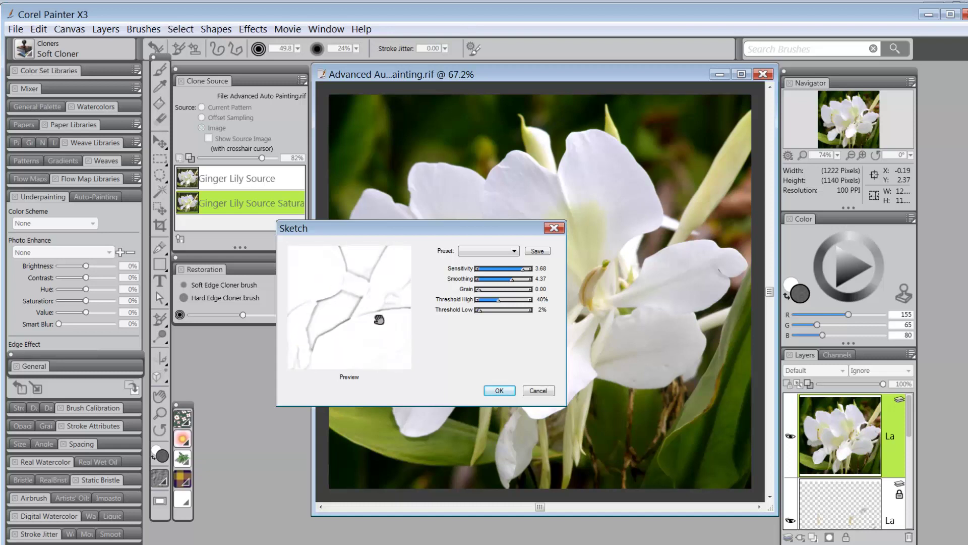
mouse_move(385, 339)
mouse_down()
mouse_move(407, 320)
mouse_move(382, 329)
mouse_move(391, 313)
mouse_move(358, 328)
mouse_up()
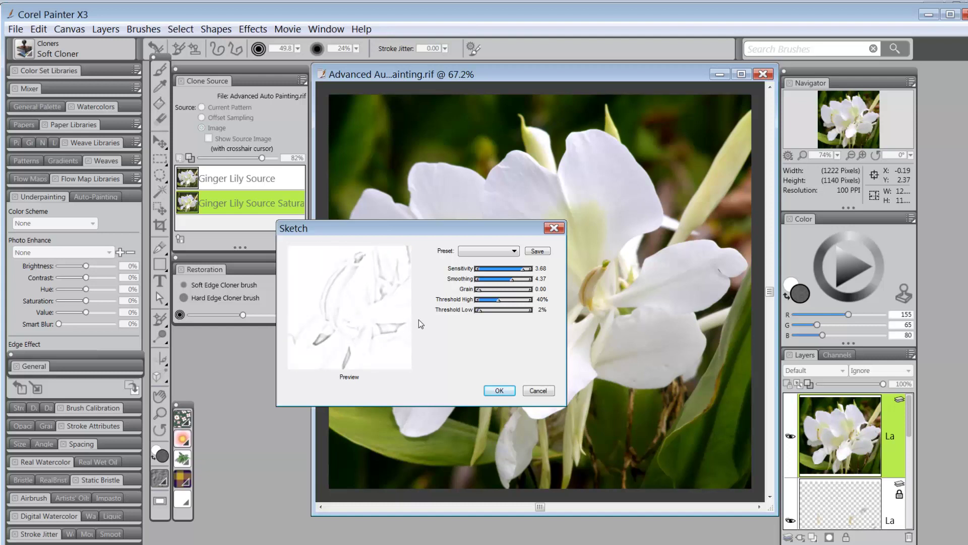
drag(394, 326, 394, 301)
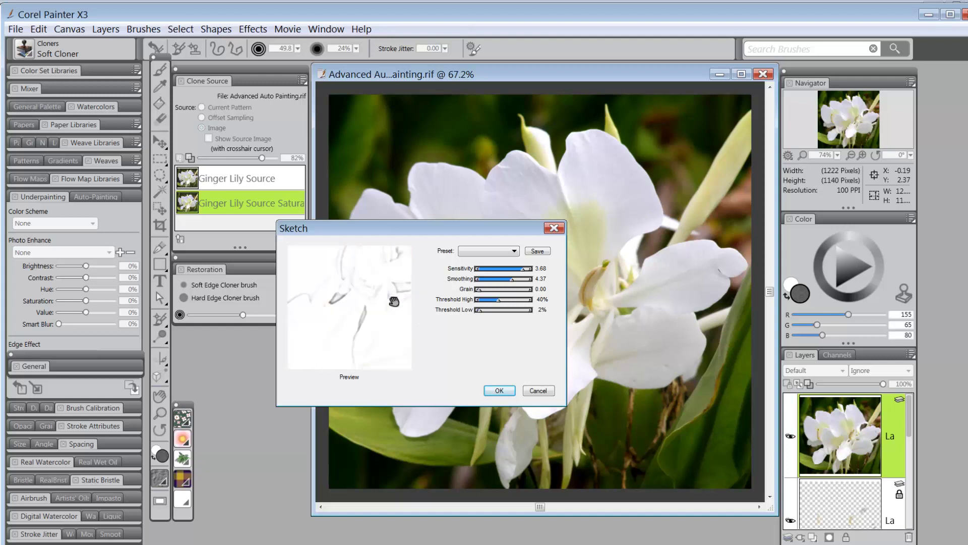
mouse_move(360, 328)
mouse_down()
mouse_move(385, 302)
mouse_move(367, 311)
mouse_up()
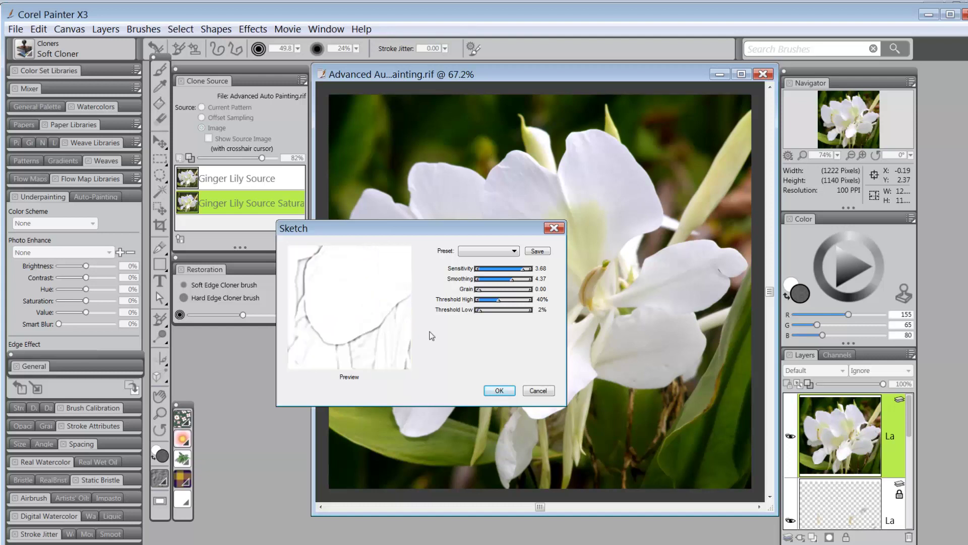
click(500, 390)
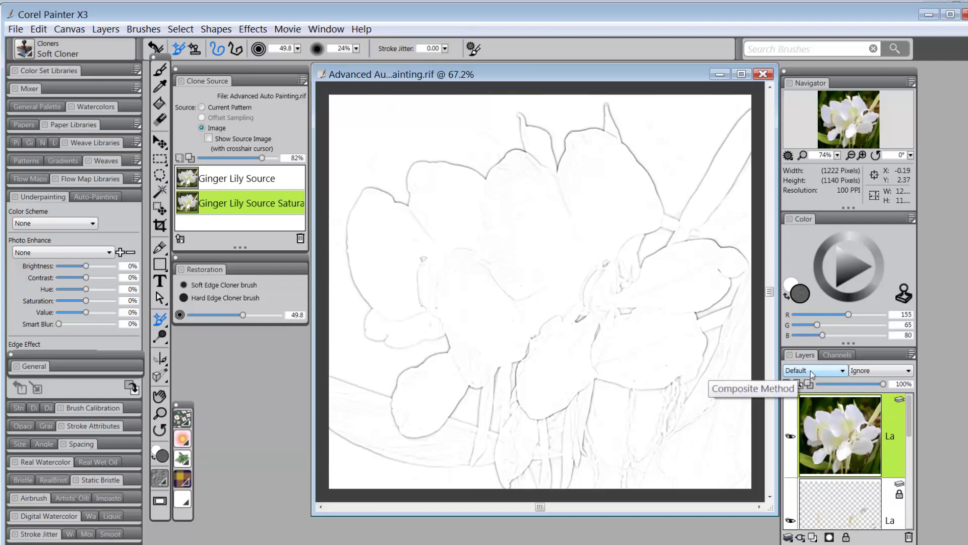
- Blend the sketch layer with the Gel composite method and lower its opacity to 39%
click(843, 371)
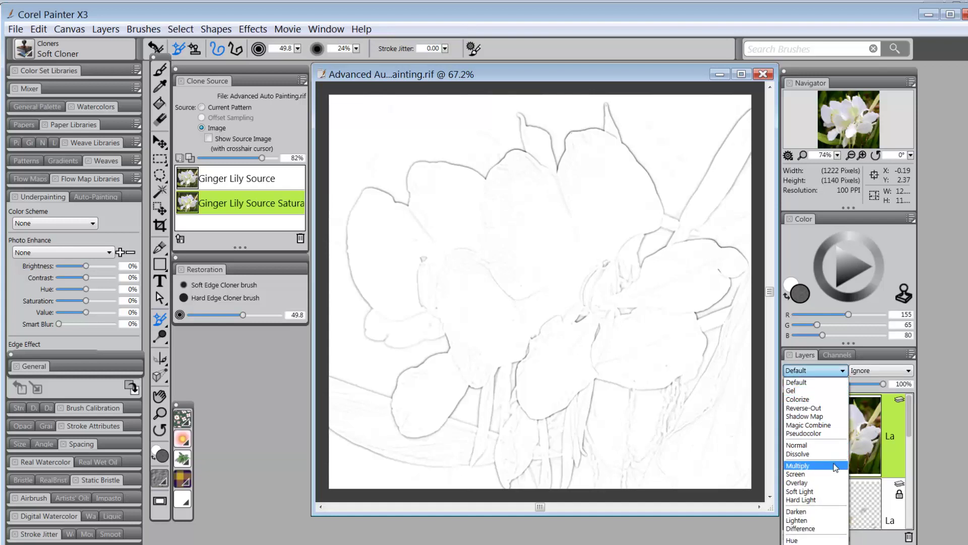
click(808, 391)
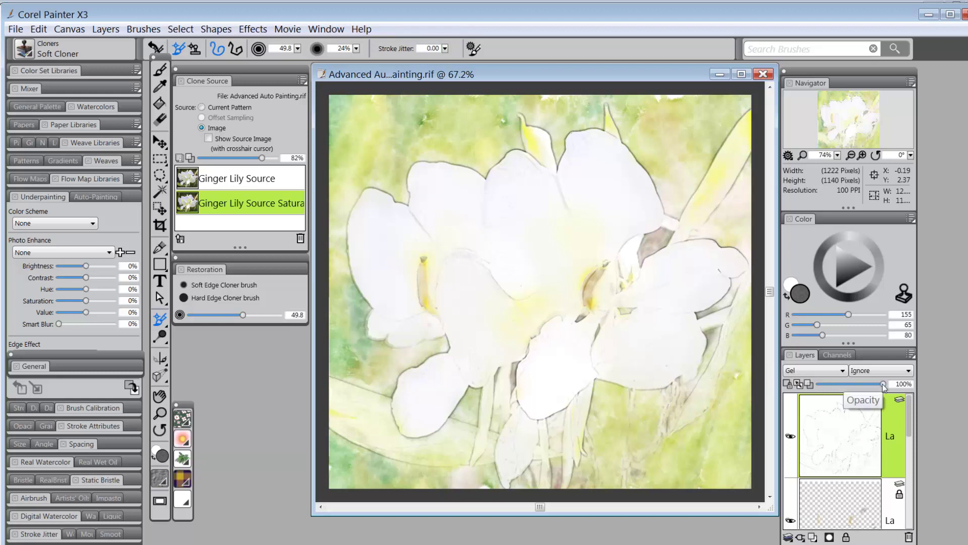
drag(883, 385, 862, 385)
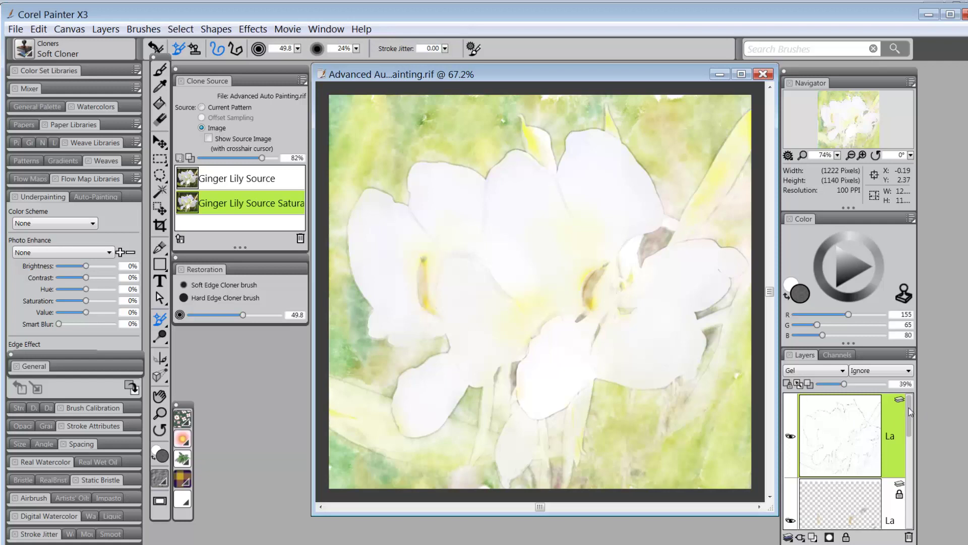
- Unlock the background watercolor layer and duplicate it to intensify the background color
scroll(912, 407, down, 3)
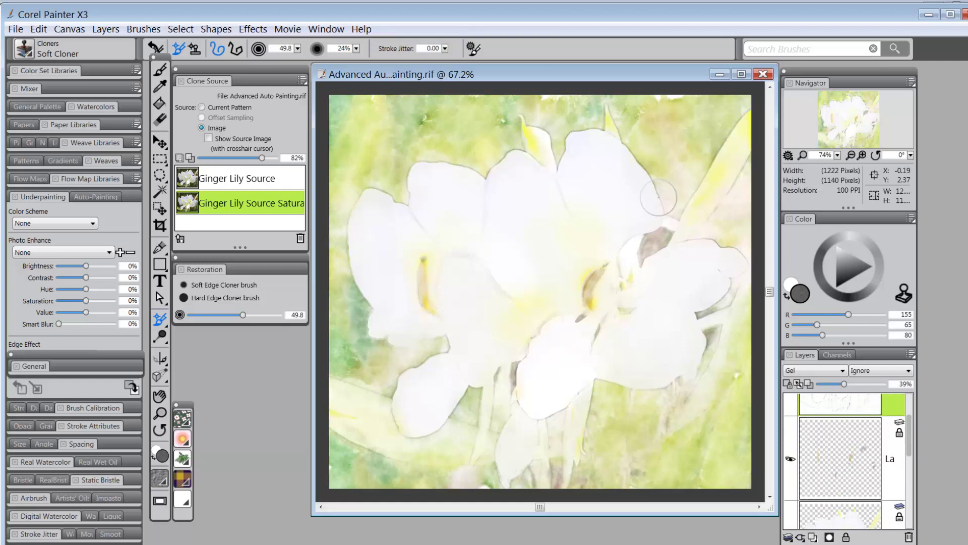
drag(908, 437, 916, 485)
click(898, 472)
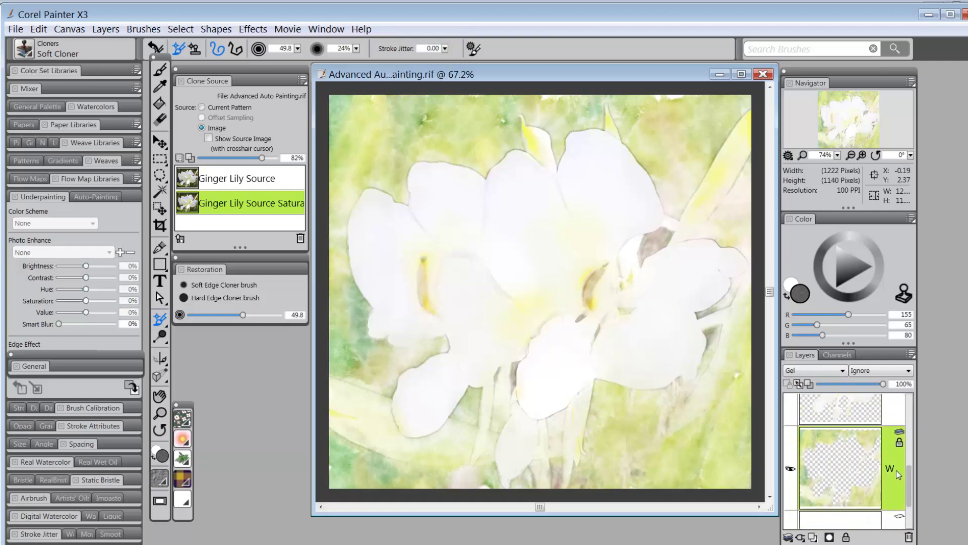
click(899, 443)
right_click(891, 449)
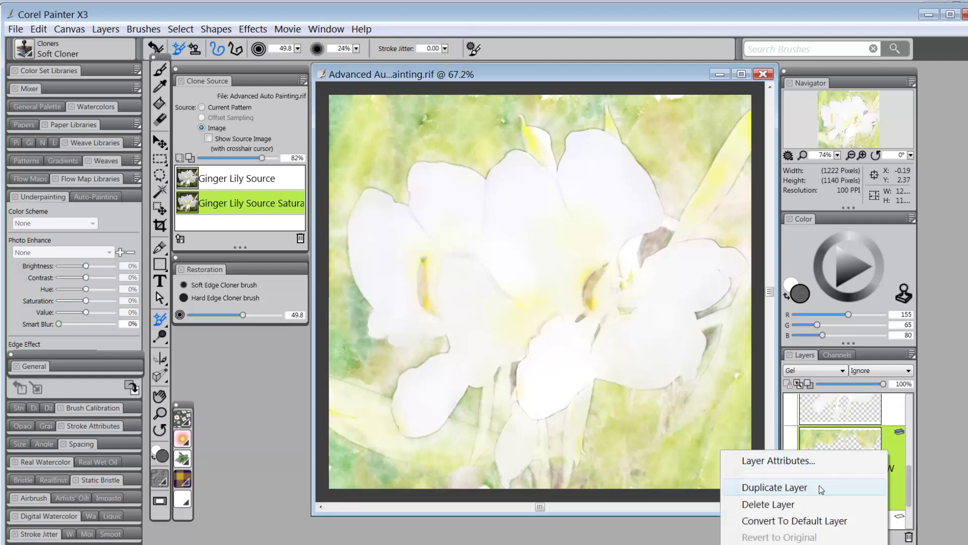
click(774, 487)
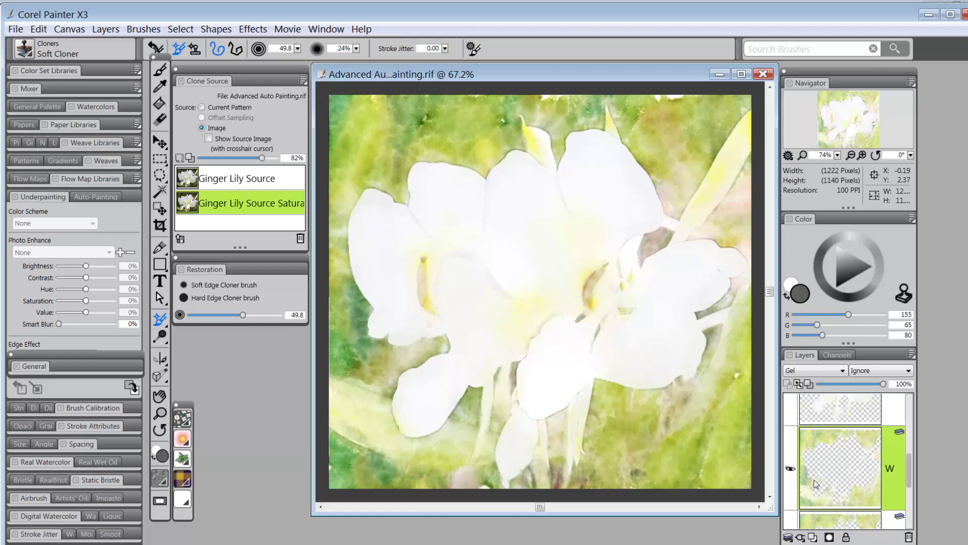
- Duplicate the background watercolor layer a second time and set the newest copy's opacity to 34%
right_click(890, 450)
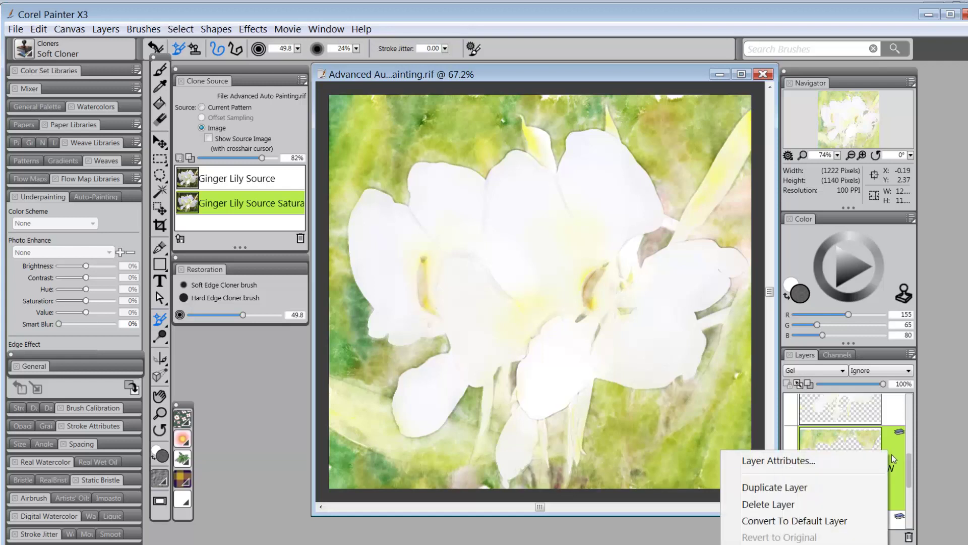
click(822, 488)
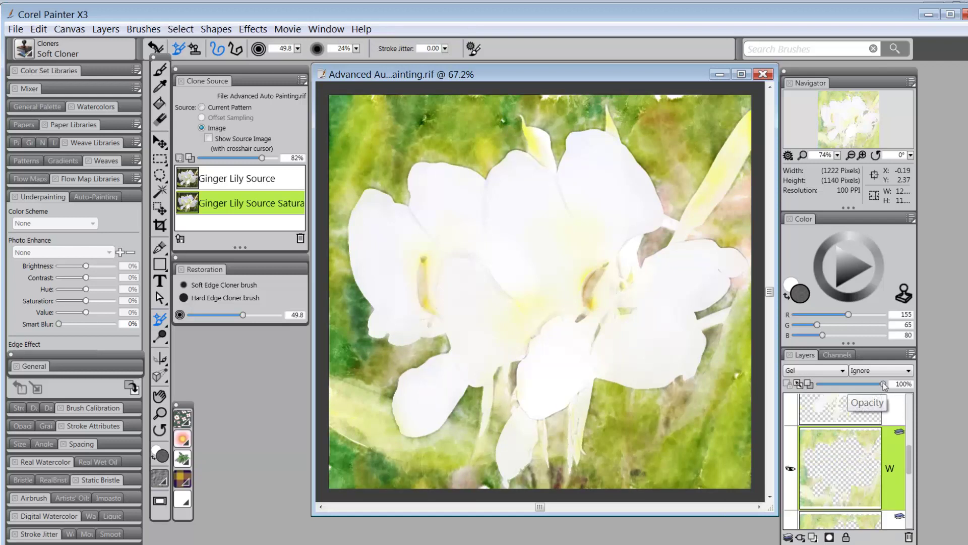
drag(883, 383, 840, 387)
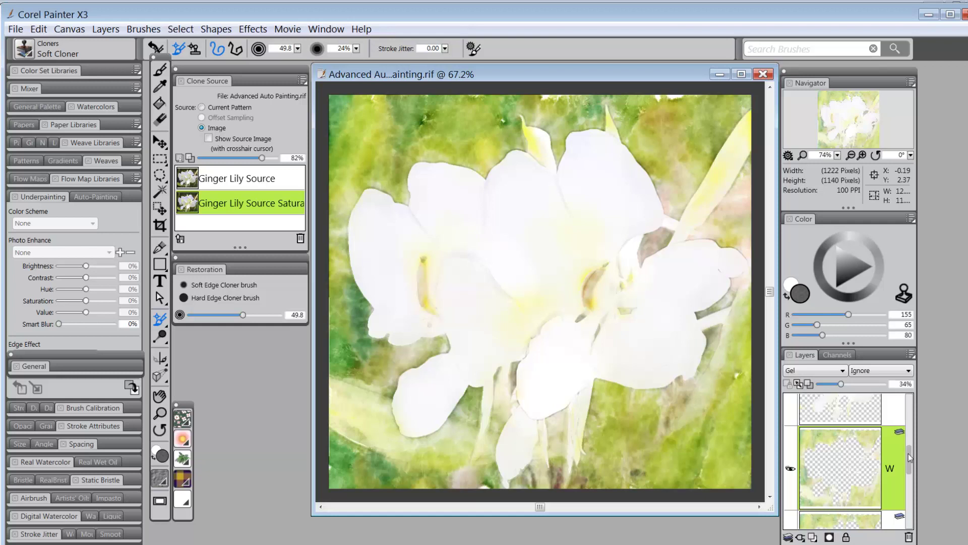
- Unlock the flower watercolor layer, duplicate it, and set the copy's opacity to 50%
scroll(909, 453, up, 2)
click(900, 439)
click(900, 437)
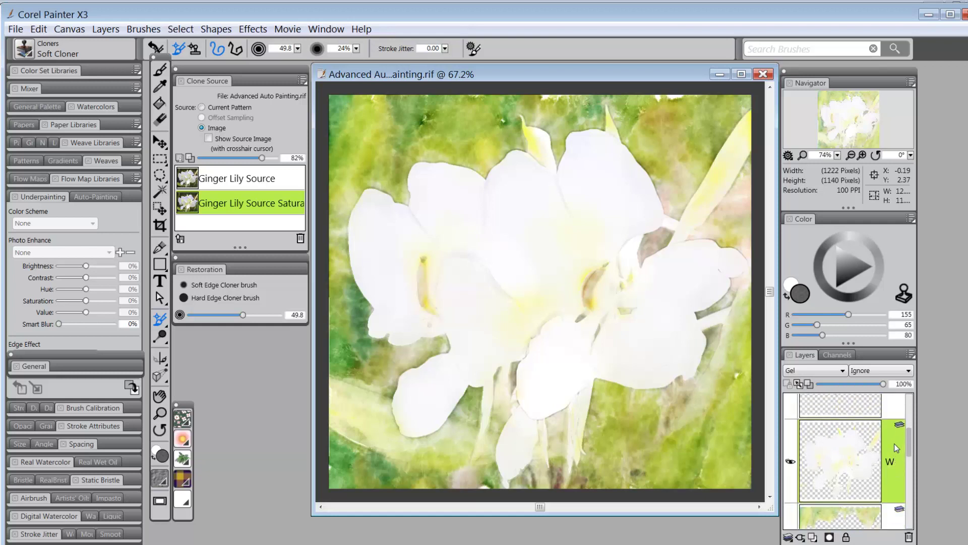
right_click(894, 444)
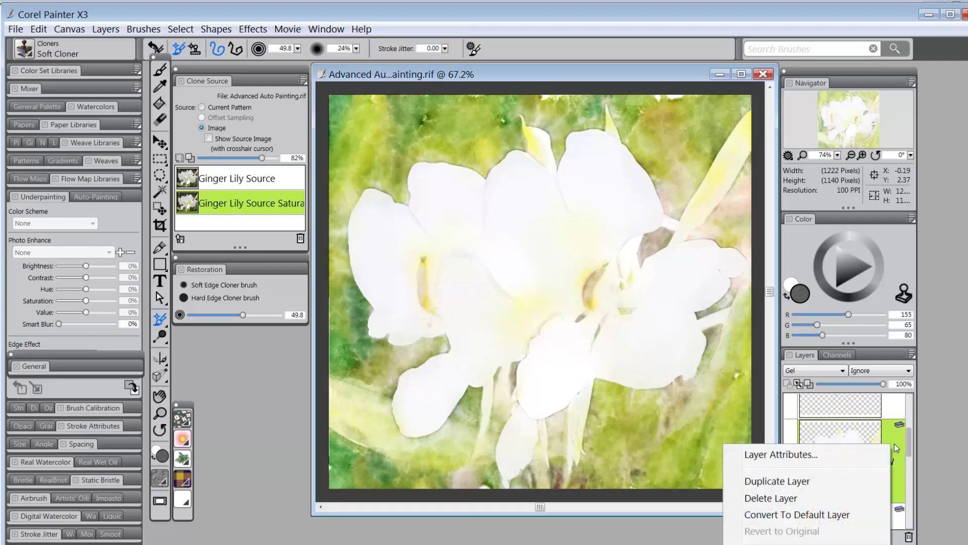
click(827, 482)
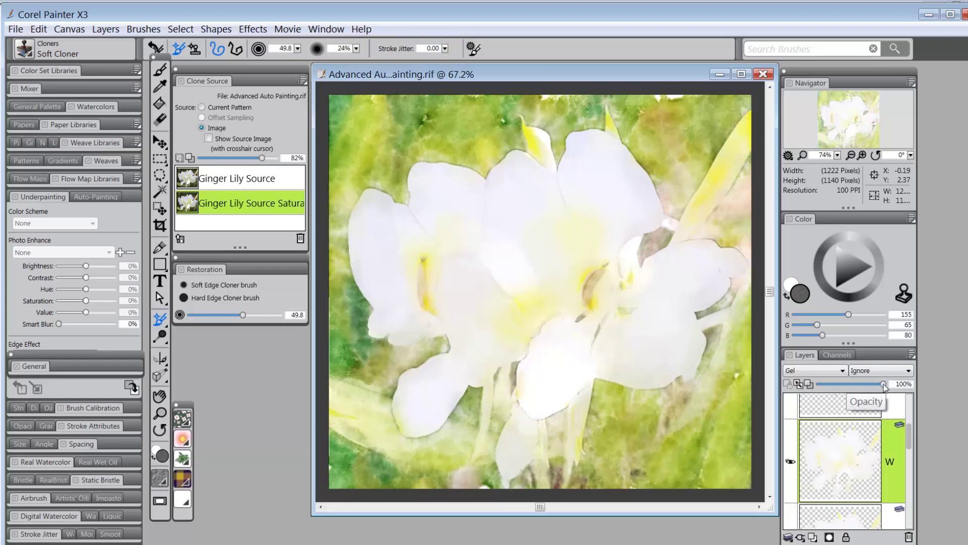
drag(882, 384, 855, 392)
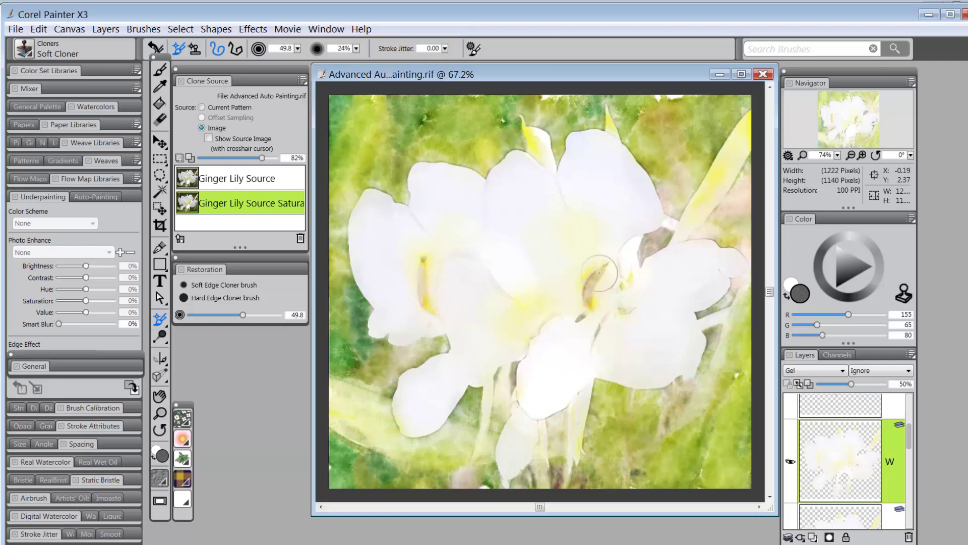
drag(606, 326, 616, 347)
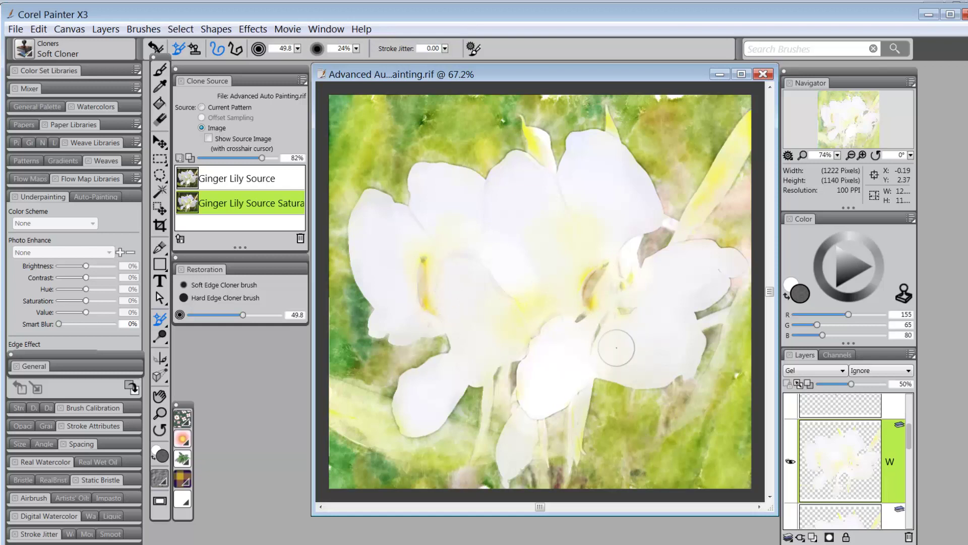